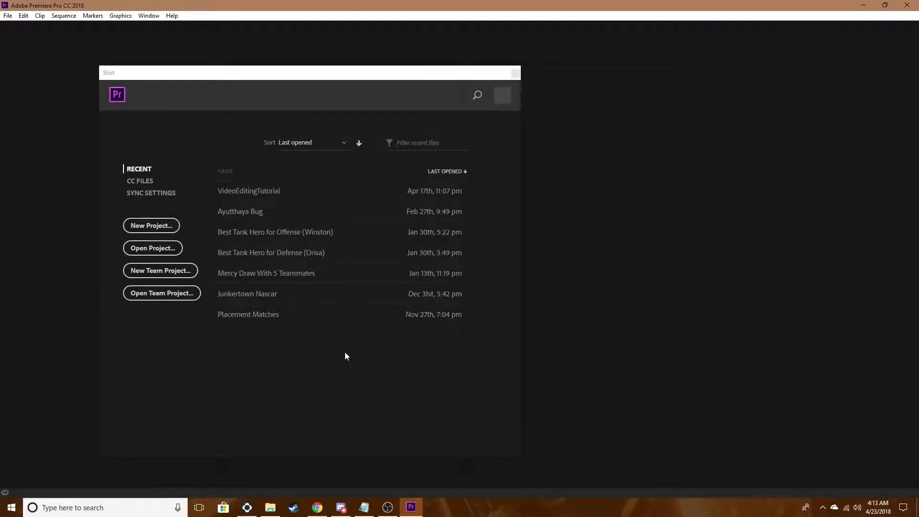
Create a new project named Test Project and switch to the Editing workspace.
{"action": "left_click", "coordinate": [137, 222]}
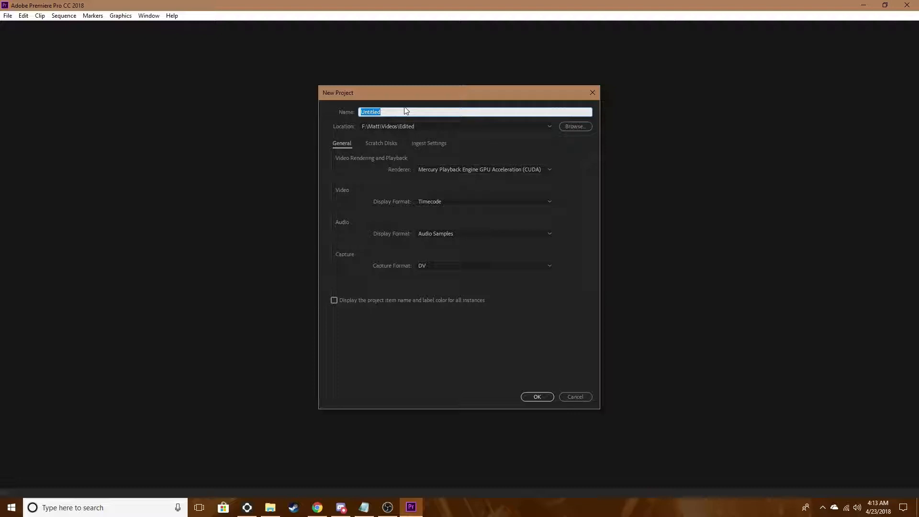
{"action": "type", "text": "Test Project"}
{"action": "key", "text": "Return"}
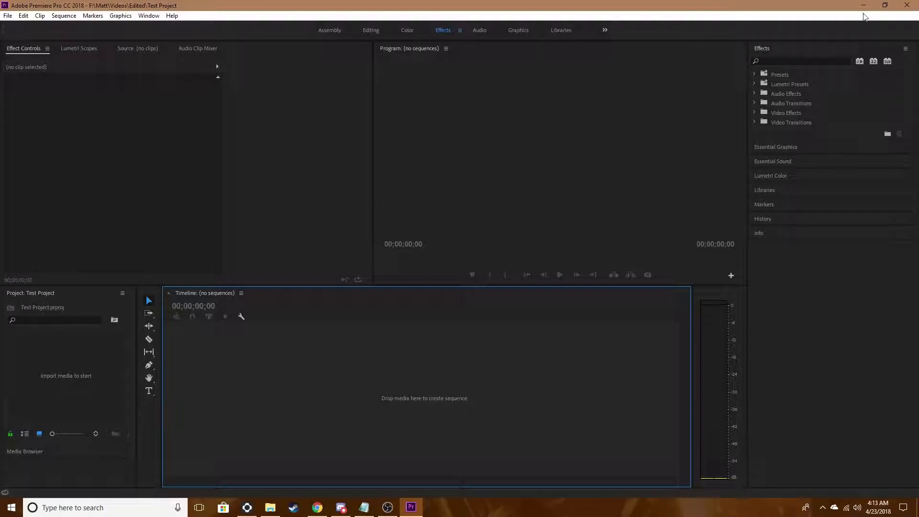
{"action": "left_click", "coordinate": [480, 30]}
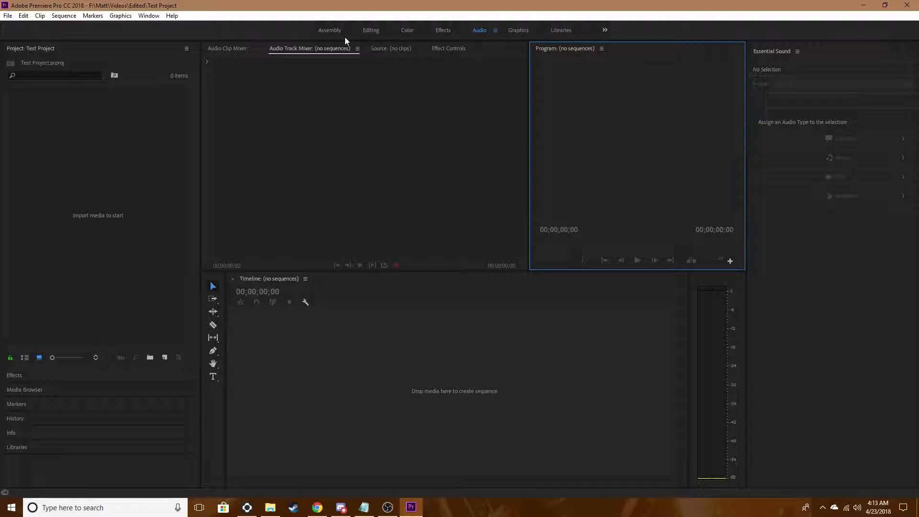
{"action": "left_click", "coordinate": [360, 30]}
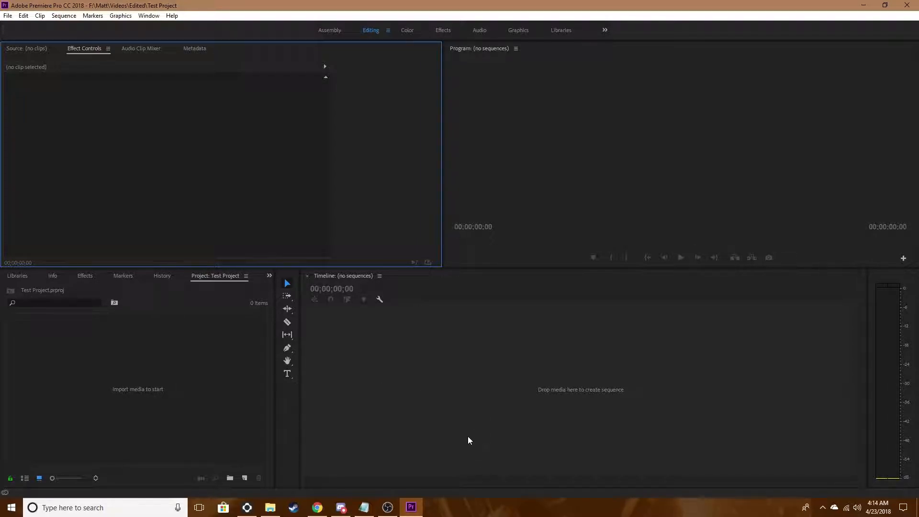
{"action": "left_click", "coordinate": [8, 15]}
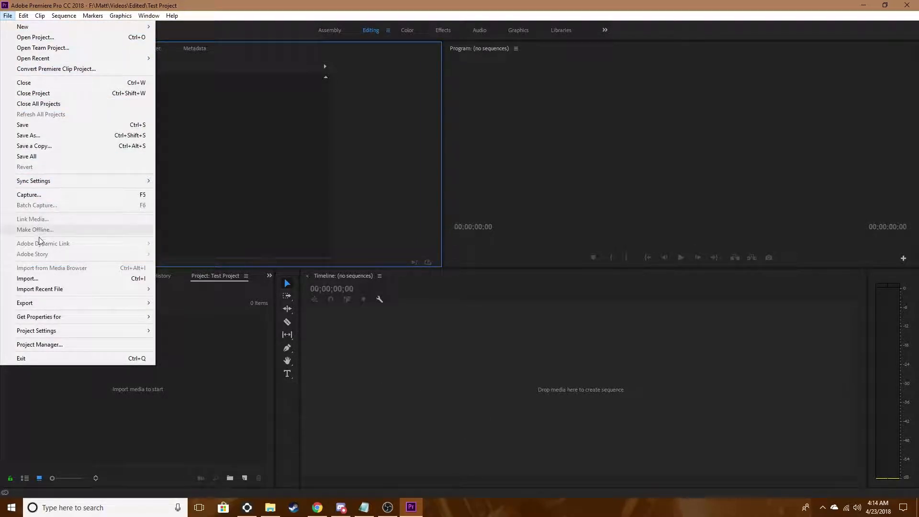
{"action": "left_click", "coordinate": [43, 278]}
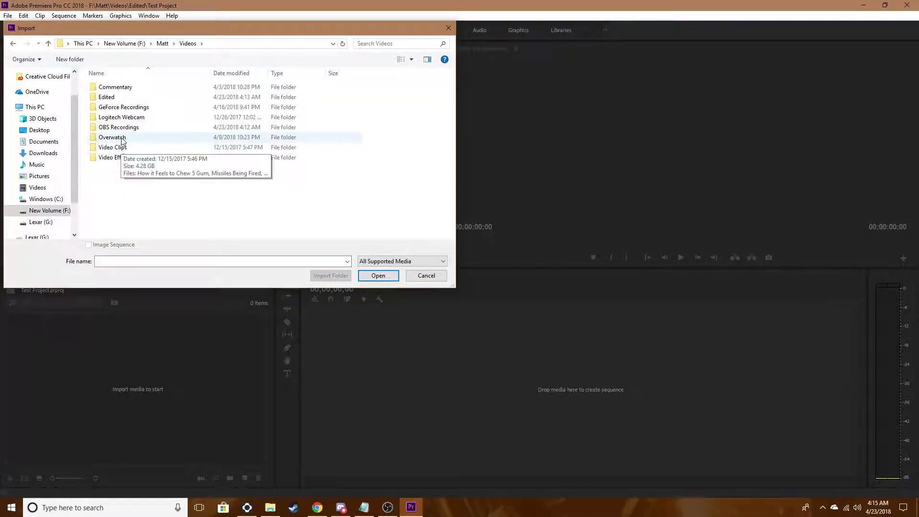
{"action": "double_click", "coordinate": [122, 140]}
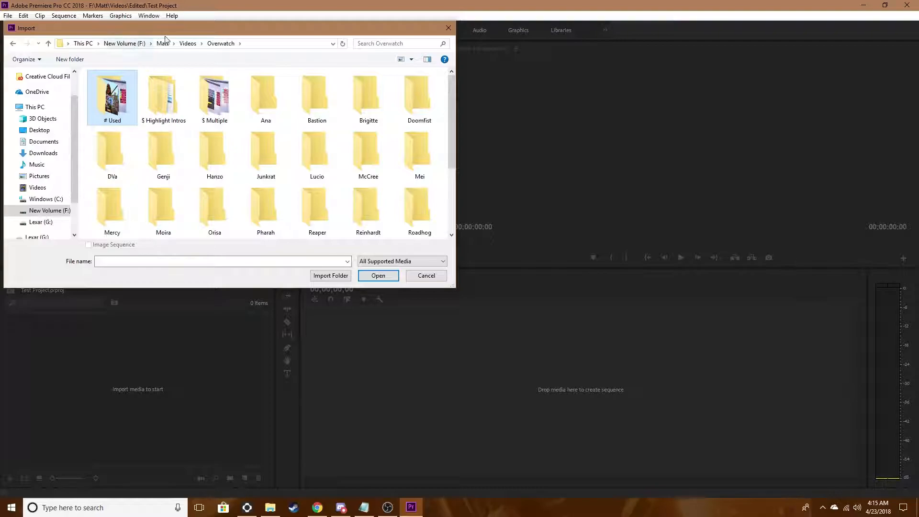
{"action": "left_click", "coordinate": [187, 44]}
{"action": "double_click", "coordinate": [119, 127]}
{"action": "double_click", "coordinate": [123, 104]}
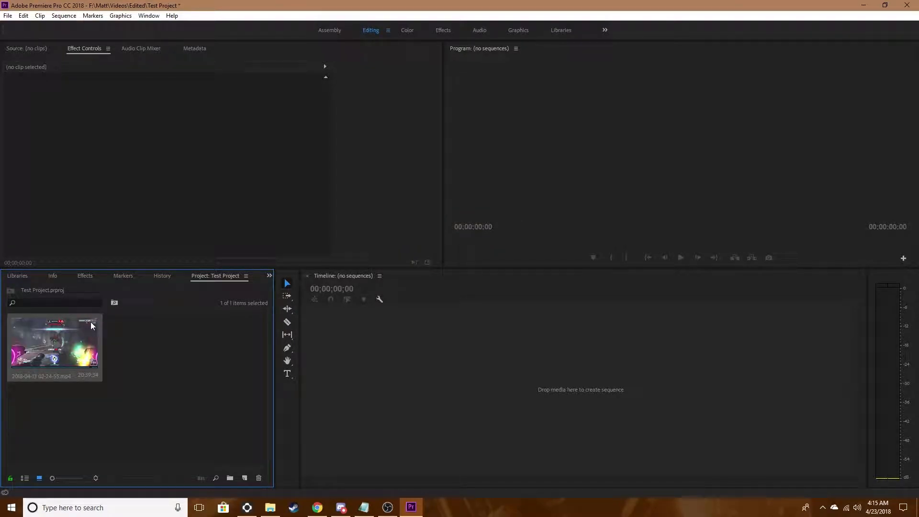
Create a sequence from the imported recording in the timeline and reduce the height of the Video 1 track.
{"action": "left_click_drag", "start_coordinate": [65, 358], "coordinate": [410, 385]}
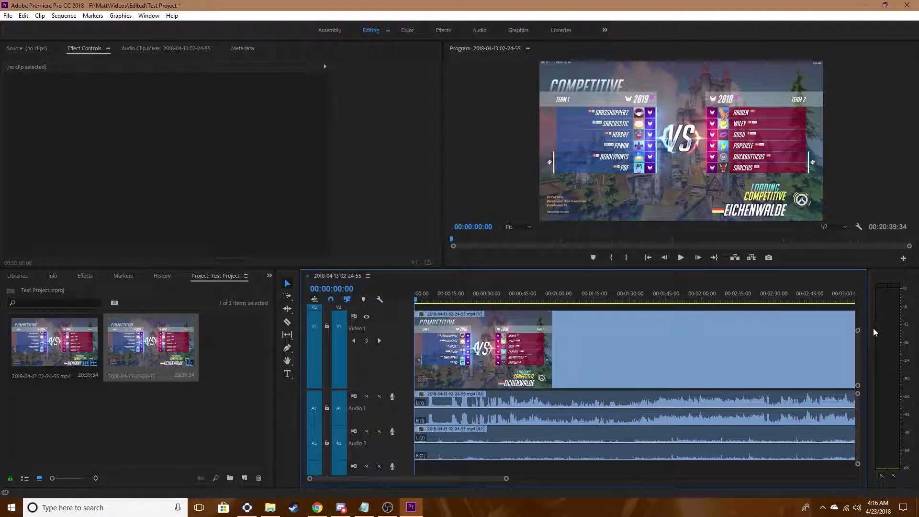
{"action": "left_click_drag", "start_coordinate": [859, 331], "coordinate": [858, 324]}
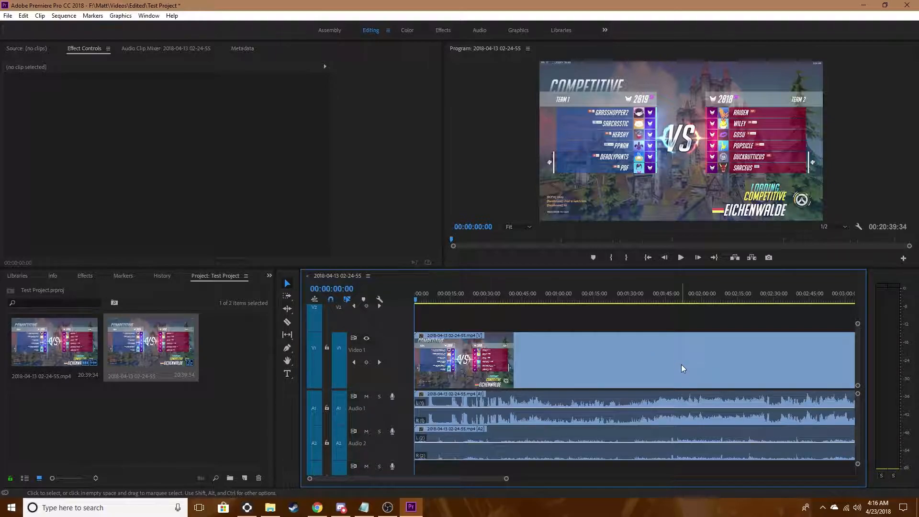
{"action": "scroll", "coordinate": [602, 410], "scroll_direction": "down", "scroll_amount": 2}
{"action": "scroll", "coordinate": [602, 410], "scroll_direction": "up", "scroll_amount": 2}
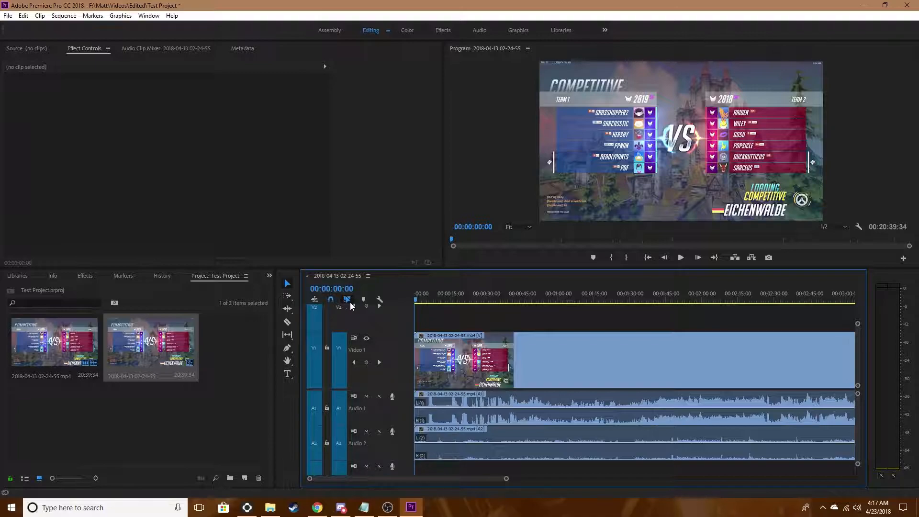
{"action": "left_click", "coordinate": [379, 299]}
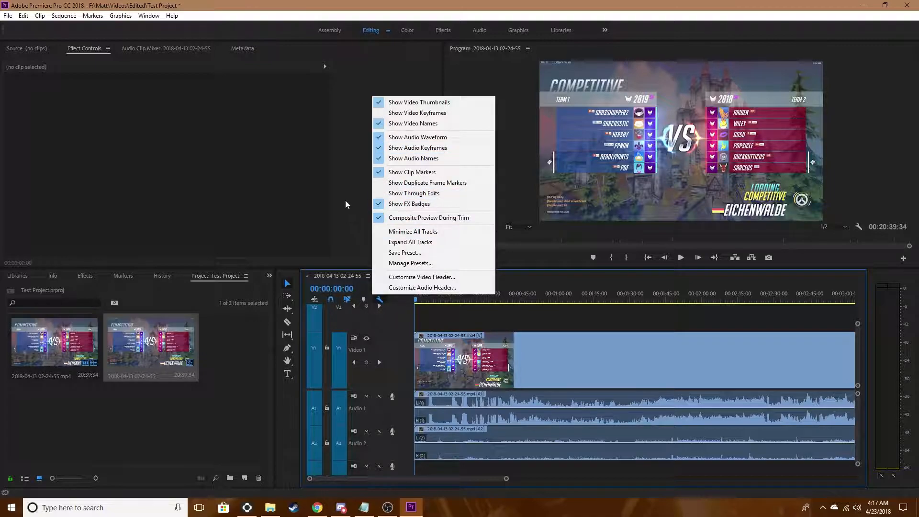
{"action": "left_click", "coordinate": [360, 203]}
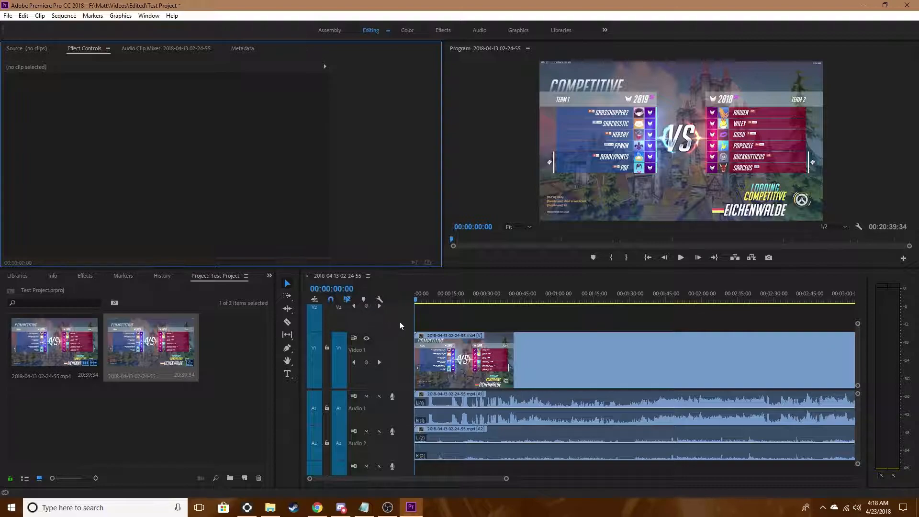
Move the linked clip to start at about 16 seconds in the sequence, and trim its beginning to about 25 seconds.
{"action": "left_click", "coordinate": [554, 356]}
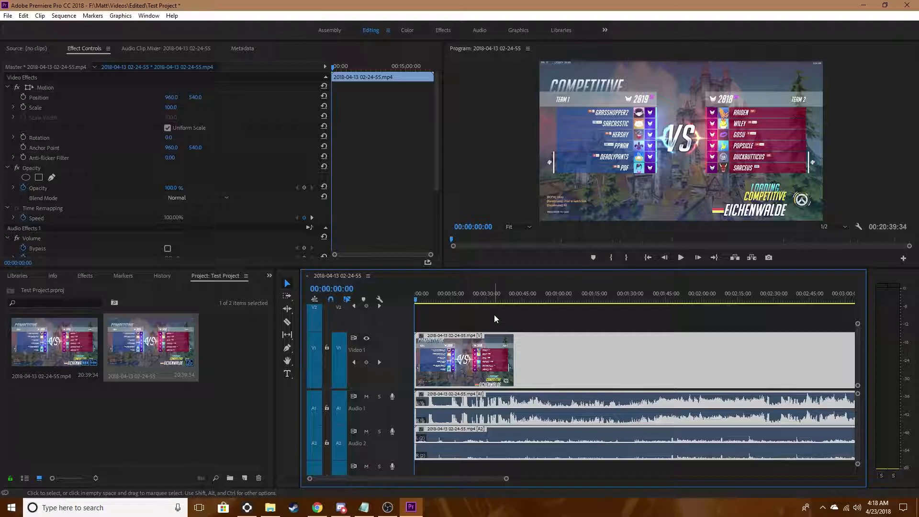
{"action": "left_click_drag", "start_coordinate": [433, 325], "coordinate": [811, 465]}
{"action": "left_click", "coordinate": [499, 300]}
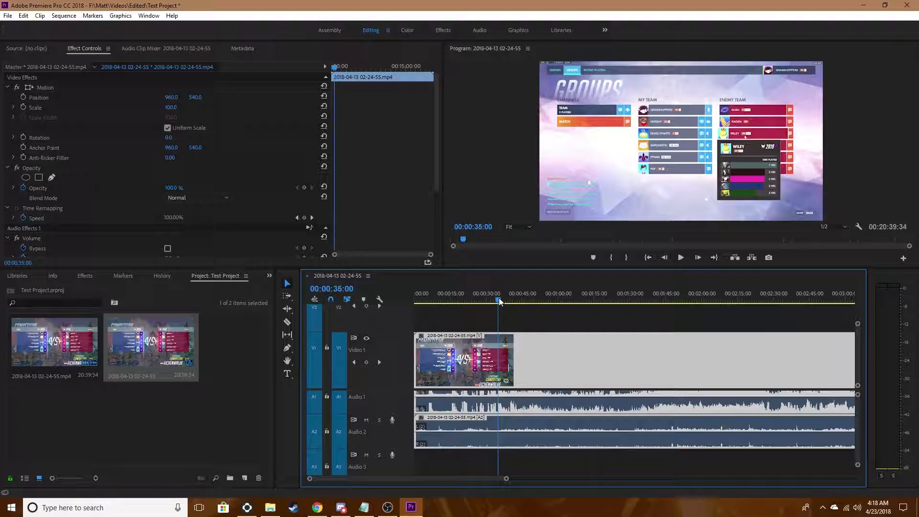
{"action": "mouse_move", "coordinate": [527, 356]}
{"action": "left_mouse_down"}
{"action": "mouse_move", "coordinate": [533, 317]}
{"action": "mouse_move", "coordinate": [535, 358]}
{"action": "left_mouse_up"}
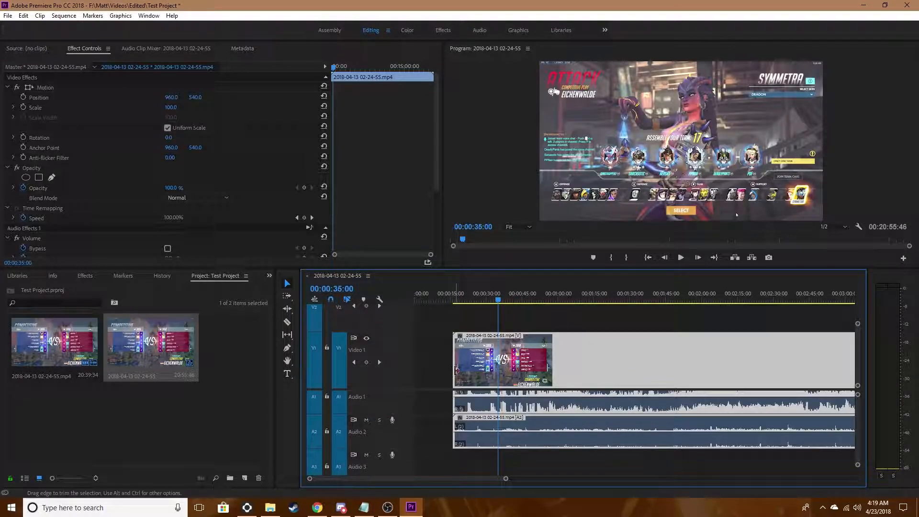
{"action": "left_click_drag", "start_coordinate": [459, 370], "coordinate": [479, 373]}
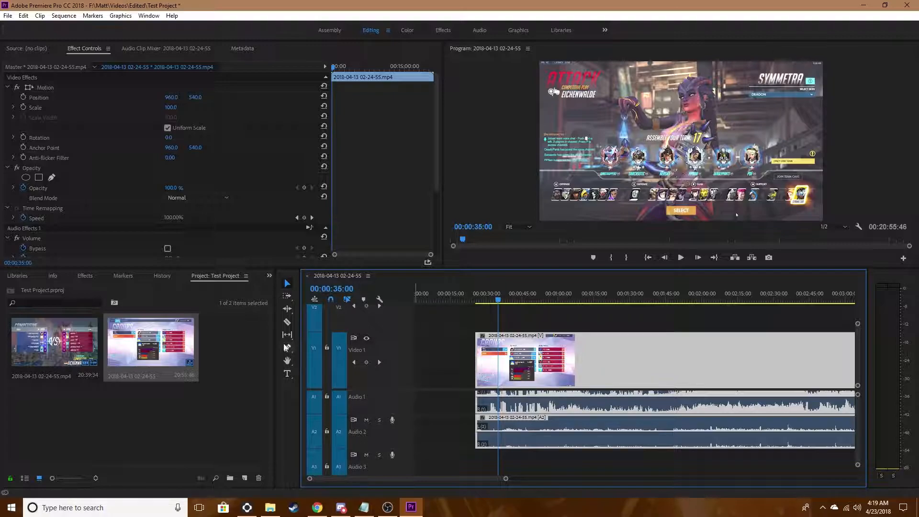
Split the clip with the Razor tool at about 41 seconds and at 00:00:52:00, and move the last segment about 10 seconds later.
{"action": "left_click", "coordinate": [288, 324]}
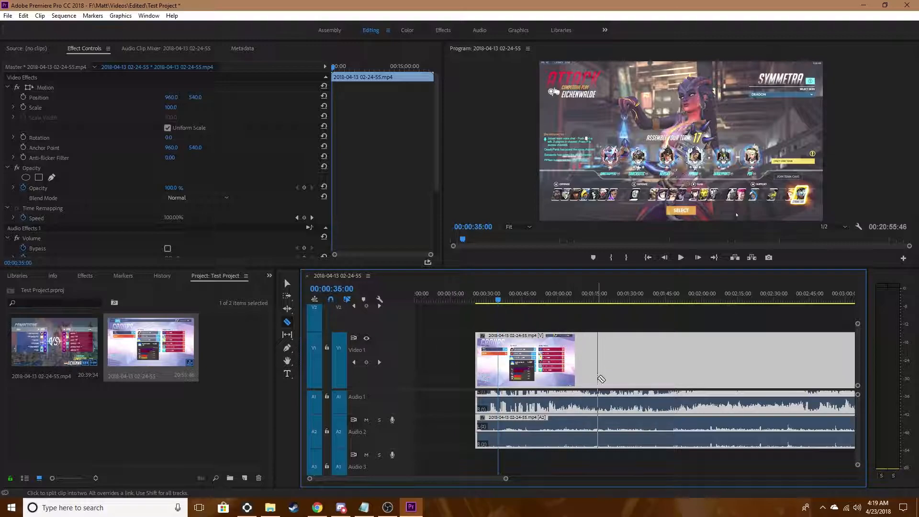
{"action": "left_click", "coordinate": [513, 368]}
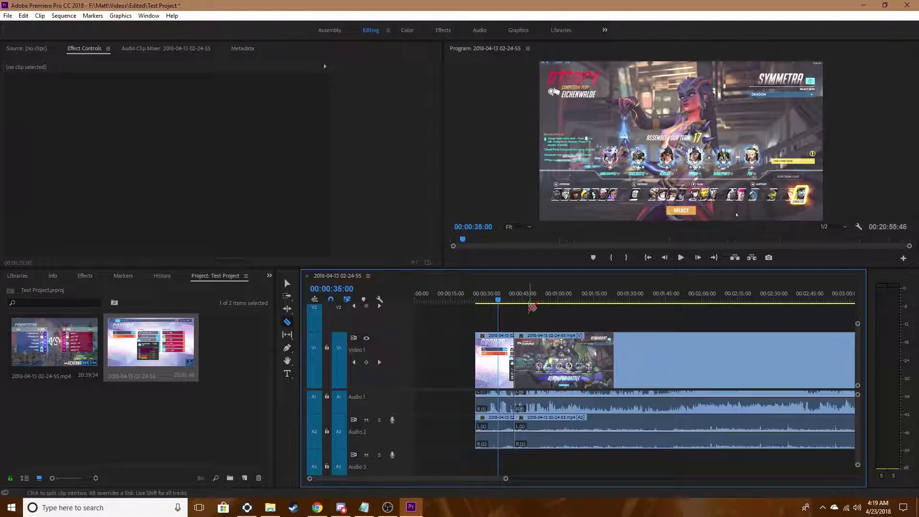
{"action": "left_click_drag", "start_coordinate": [510, 295], "coordinate": [544, 302]}
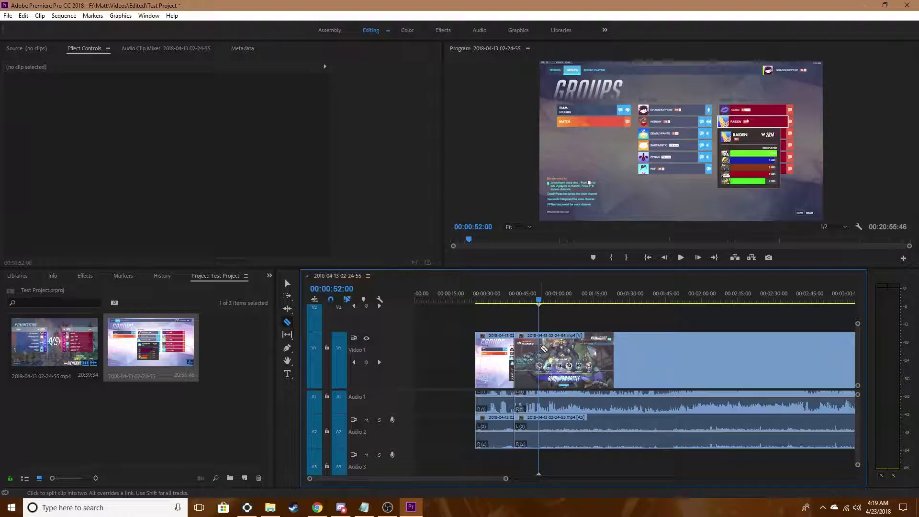
{"action": "left_click", "coordinate": [540, 348]}
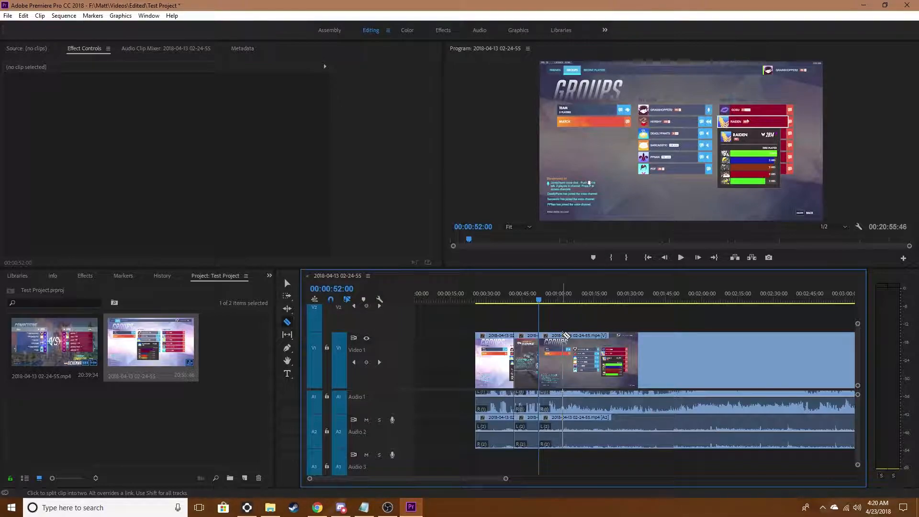
{"action": "key", "text": "v"}
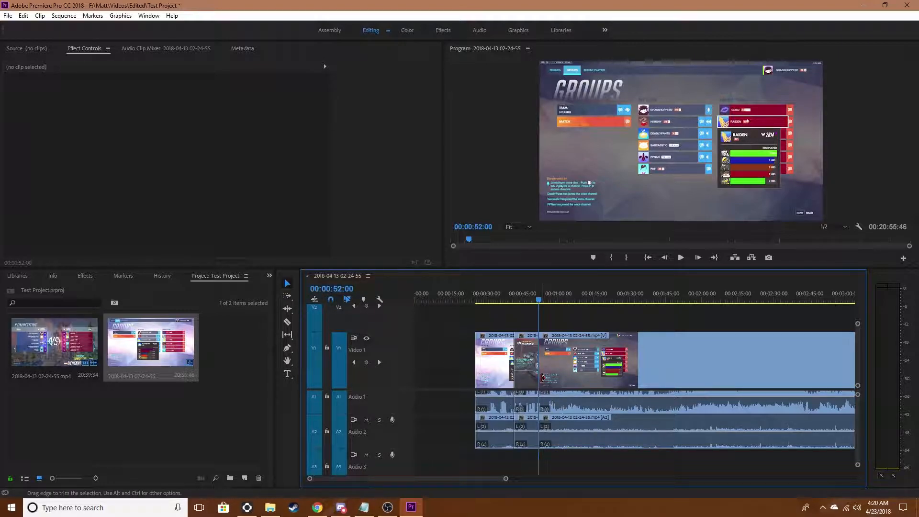
{"action": "left_click_drag", "start_coordinate": [543, 378], "coordinate": [573, 362]}
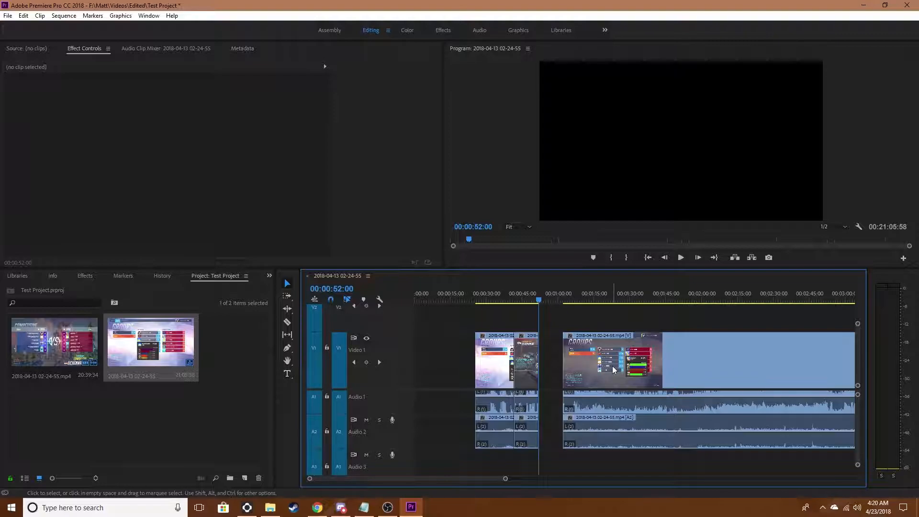
Switch to the Effects workspace and apply a Cross Dissolve video transition to the cut between the first two segments on Video 1.
{"action": "left_click", "coordinate": [442, 30]}
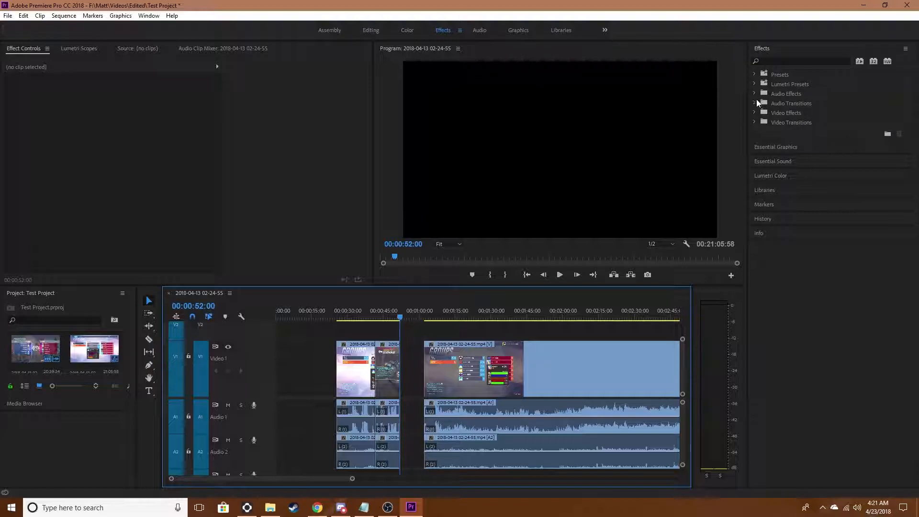
{"action": "left_click", "coordinate": [755, 113]}
{"action": "left_click", "coordinate": [755, 114]}
{"action": "left_click", "coordinate": [756, 122]}
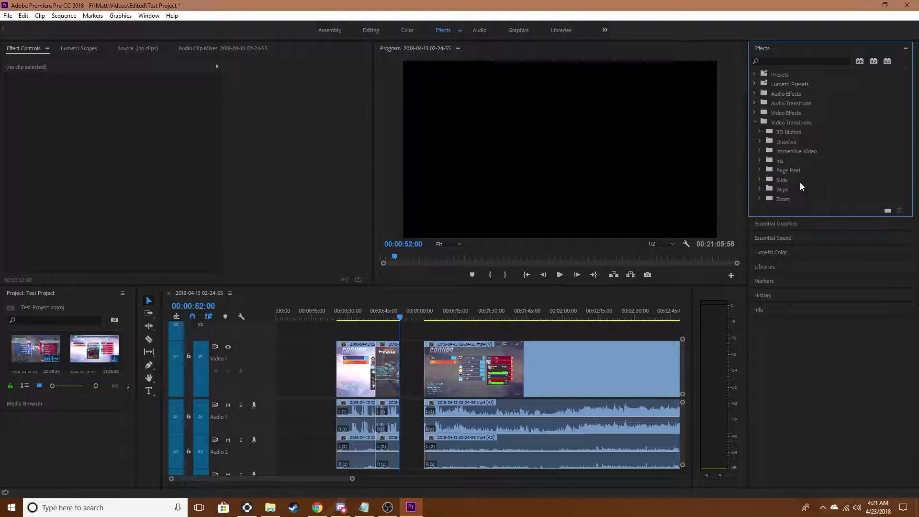
{"action": "left_click", "coordinate": [763, 142]}
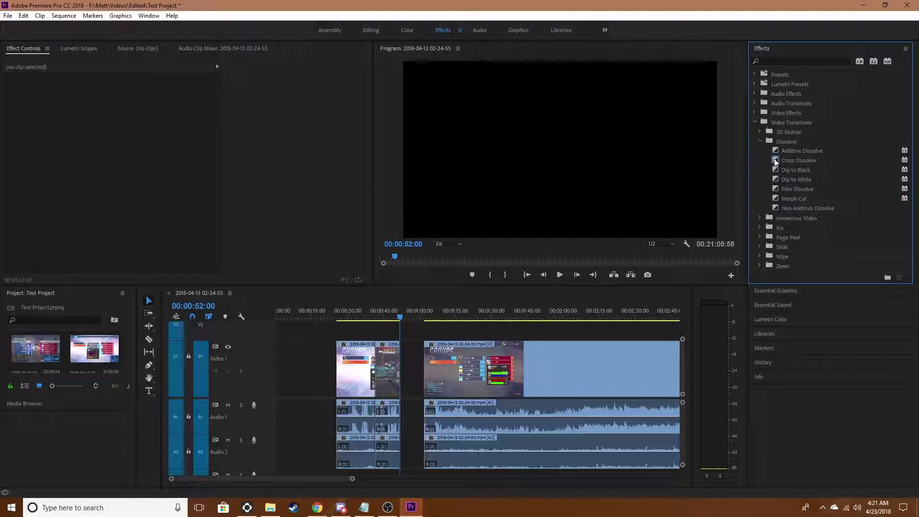
{"action": "left_click_drag", "start_coordinate": [807, 163], "coordinate": [376, 385]}
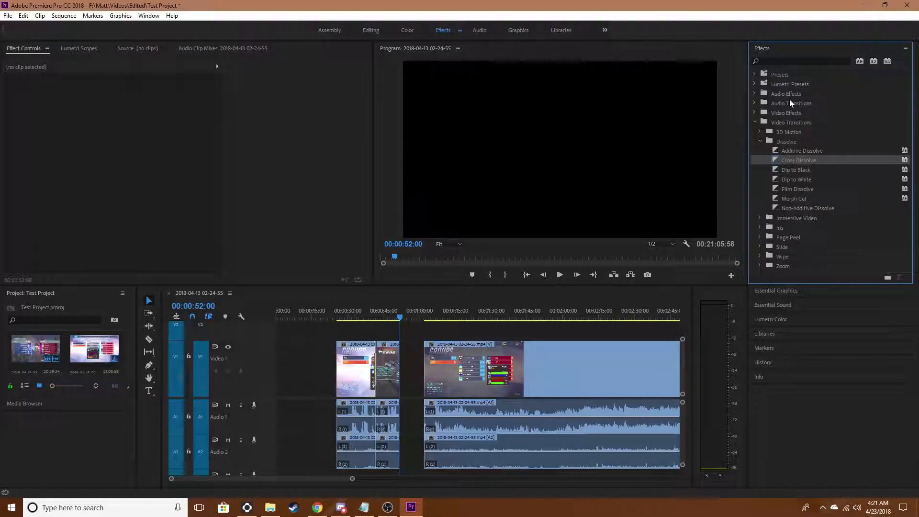
Apply the Constant Power audio crossfade to the Audio 1 cut between the first two segments.
{"action": "left_click", "coordinate": [754, 104]}
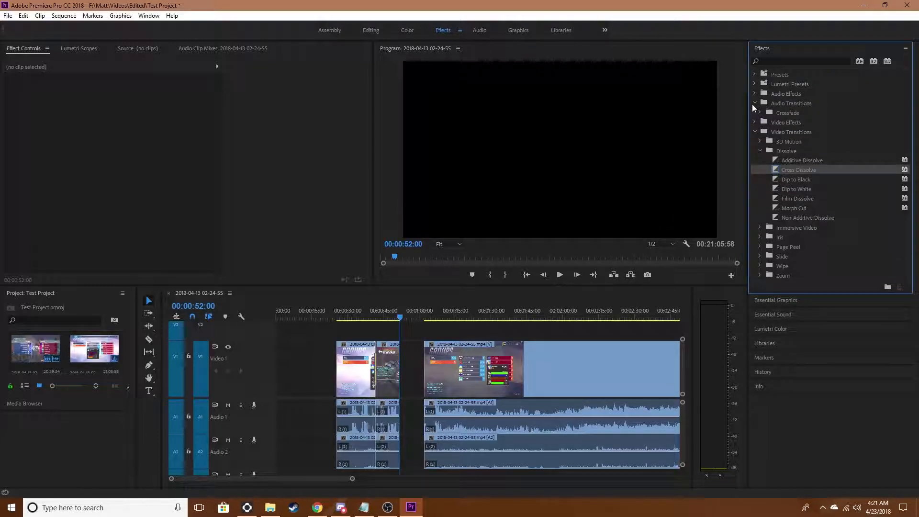
{"action": "left_click", "coordinate": [760, 113]}
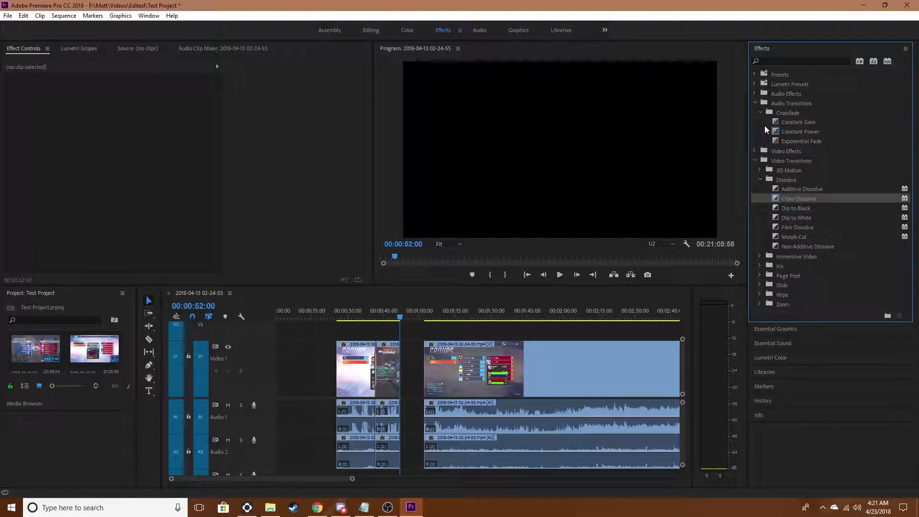
{"action": "left_click_drag", "start_coordinate": [791, 130], "coordinate": [376, 418]}
{"action": "left_click", "coordinate": [381, 313]}
{"action": "left_click_drag", "start_coordinate": [353, 479], "coordinate": [294, 483]}
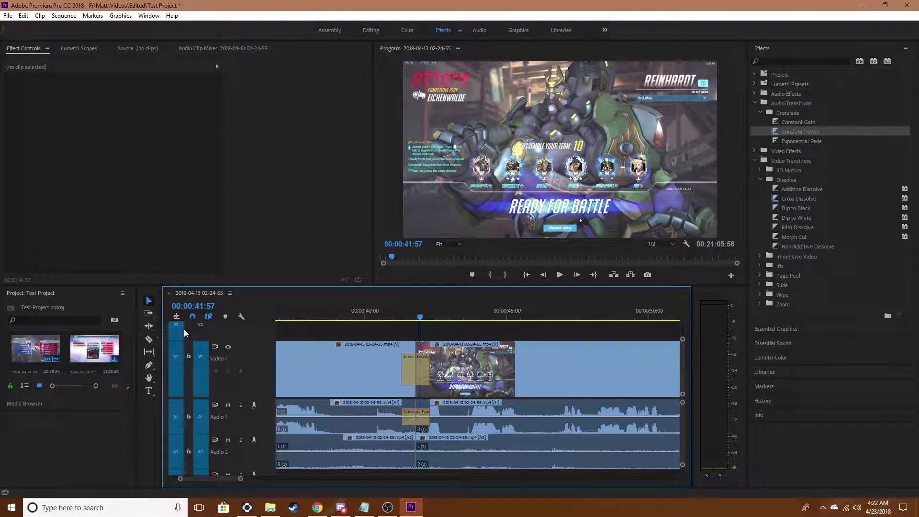
Draw a text box with the Type tool across the middle of the frame at 00:00:00:00.
{"action": "left_click", "coordinate": [154, 390]}
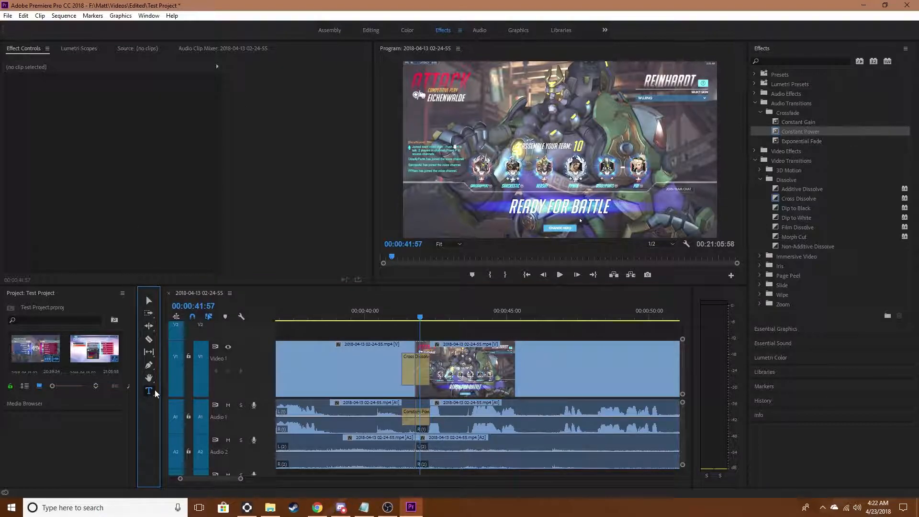
{"action": "left_click", "coordinate": [390, 318]}
{"action": "left_click_drag", "start_coordinate": [390, 321], "coordinate": [146, 295]}
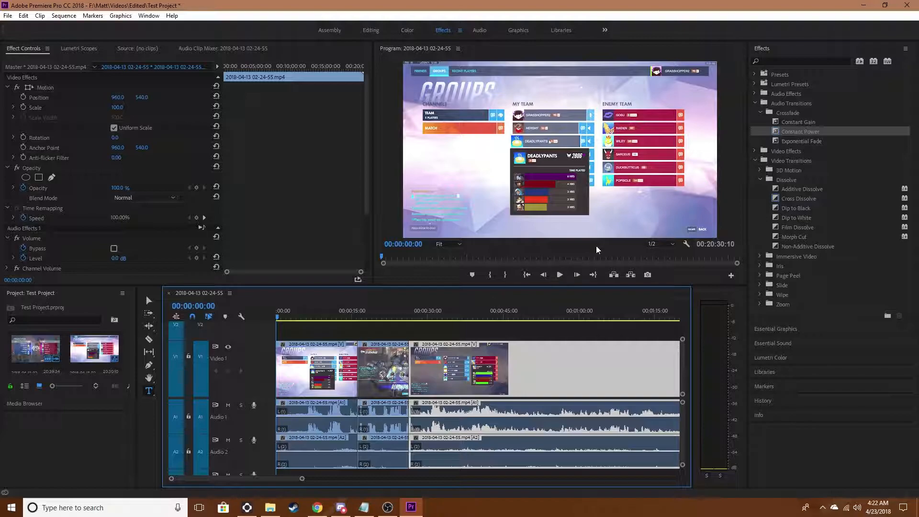
{"action": "left_click_drag", "start_coordinate": [446, 110], "coordinate": [674, 208]}
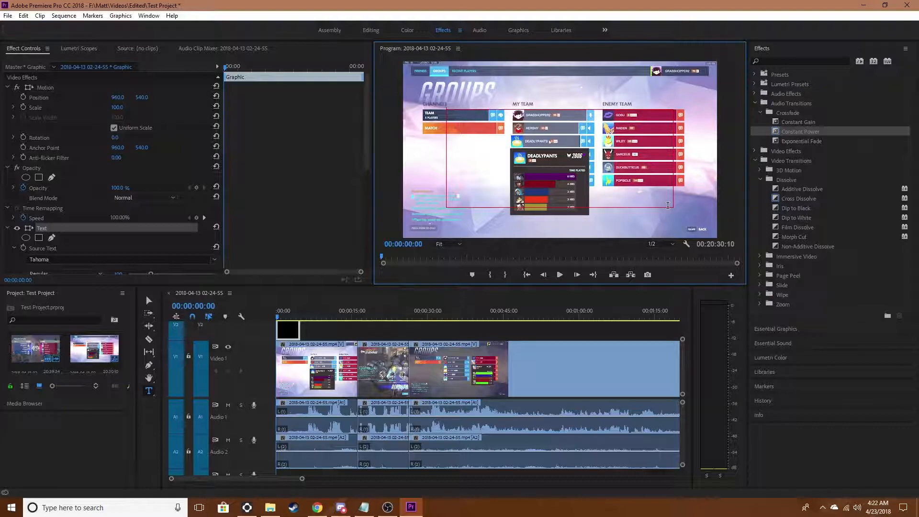
Enter "vAdobe Premiere" as the text in the new text box.
{"action": "type", "text": "V"}
{"action": "scroll", "coordinate": [72, 143], "scroll_direction": "down", "scroll_amount": 4}
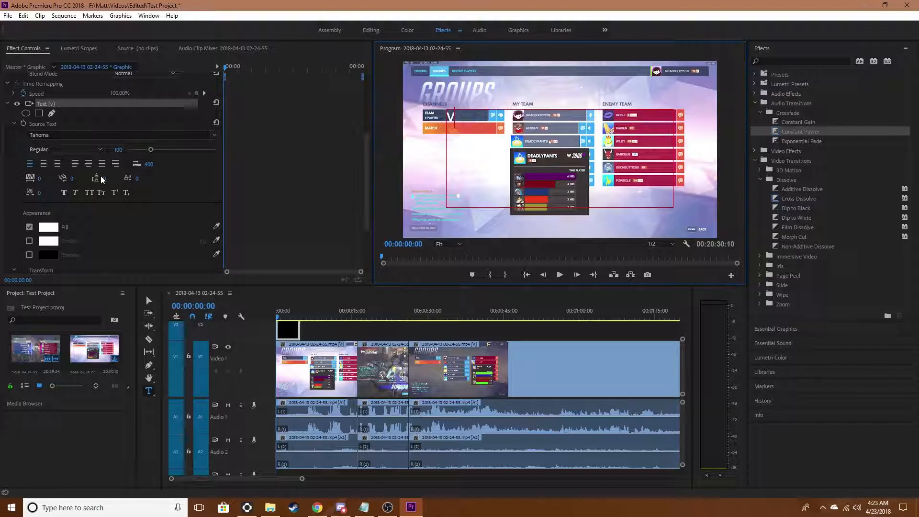
{"action": "type", "text": "Adoby"}
{"action": "key", "text": "BackSpace"}
{"action": "type", "text": "e Premiere"}
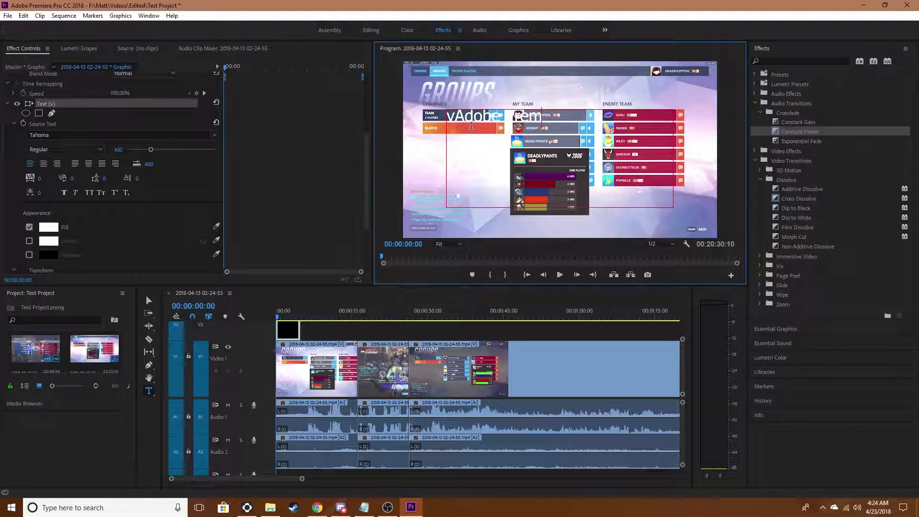
Complete the title text as "Adobe Premiere Editing Tutorial".
{"action": "type", "text": " Ef"}
{"action": "key", "text": "BackSpace"}
{"action": "type", "text": "diting Tutorial"}
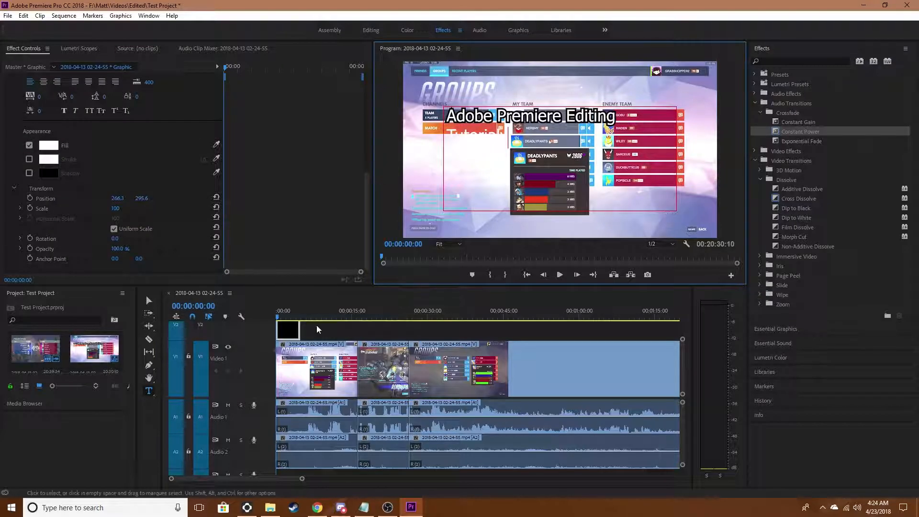
Shrink the title's text box to its first line and move it to the upper-left of the frame, at about 61.2, 116.7.
{"action": "left_click", "coordinate": [149, 300]}
{"action": "left_click_drag", "start_coordinate": [675, 210], "coordinate": [620, 123]}
{"action": "left_click_drag", "start_coordinate": [515, 116], "coordinate": [484, 88]}
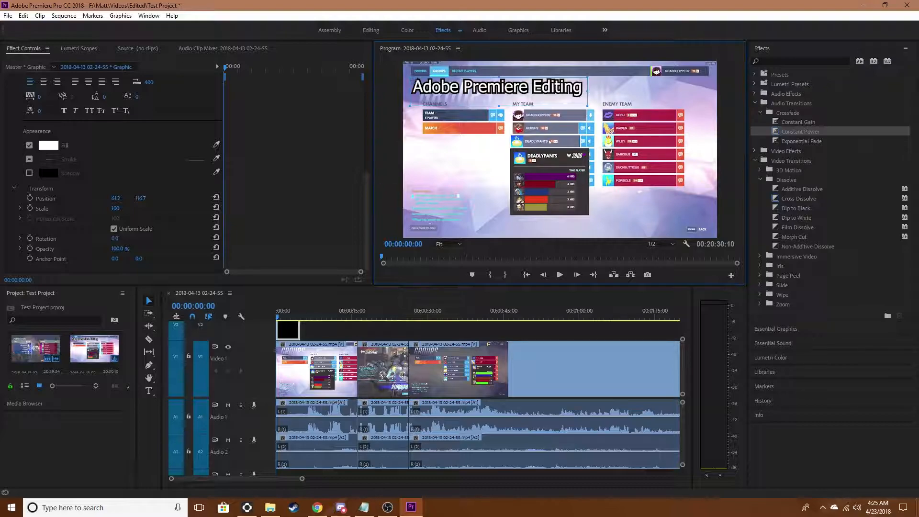
Apply the Cross Dissolve transition to the start and end of the title clip on Video 2.
{"action": "left_click_drag", "start_coordinate": [801, 198], "coordinate": [283, 329]}
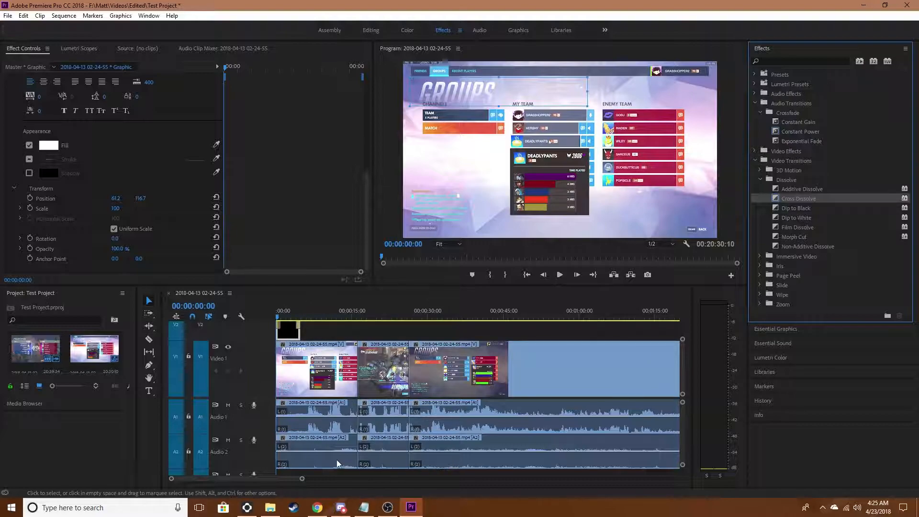
{"action": "left_click_drag", "start_coordinate": [302, 482], "coordinate": [276, 479]}
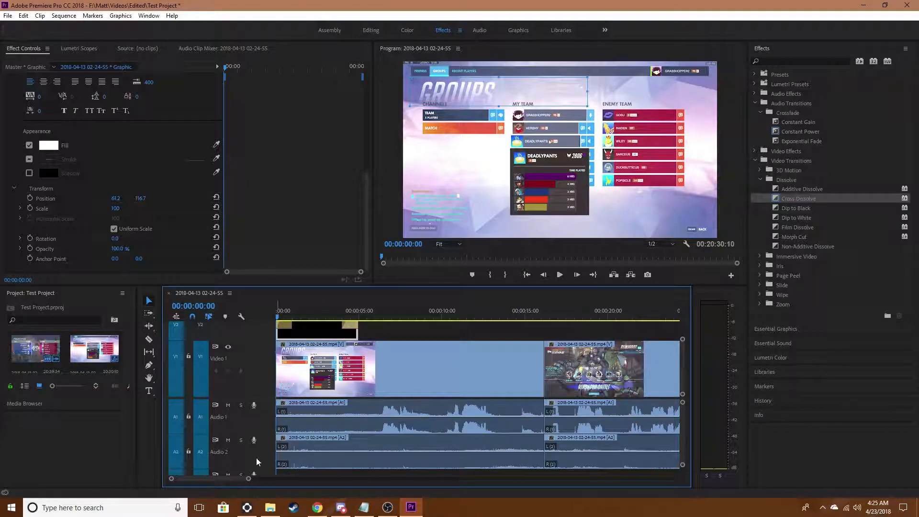
{"action": "scroll", "coordinate": [353, 375], "scroll_direction": "down", "scroll_amount": 5}
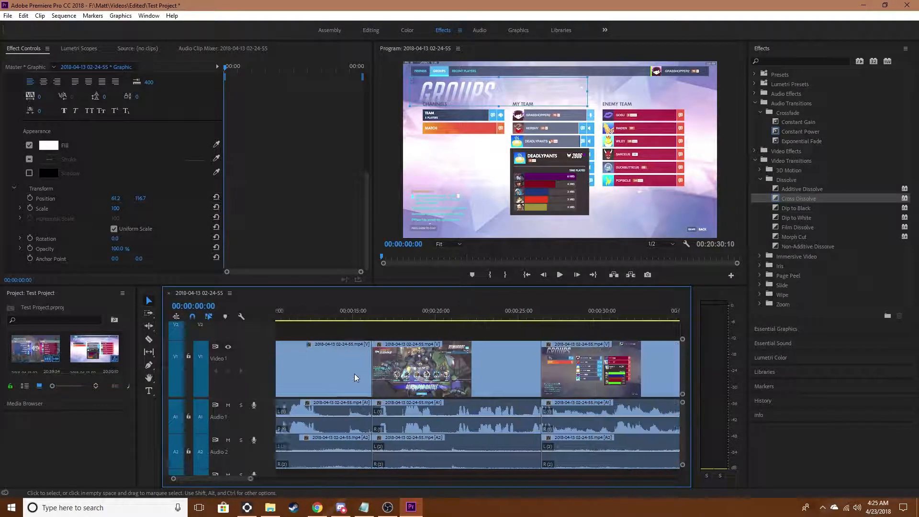
{"action": "scroll", "coordinate": [357, 380], "scroll_direction": "up", "scroll_amount": 5}
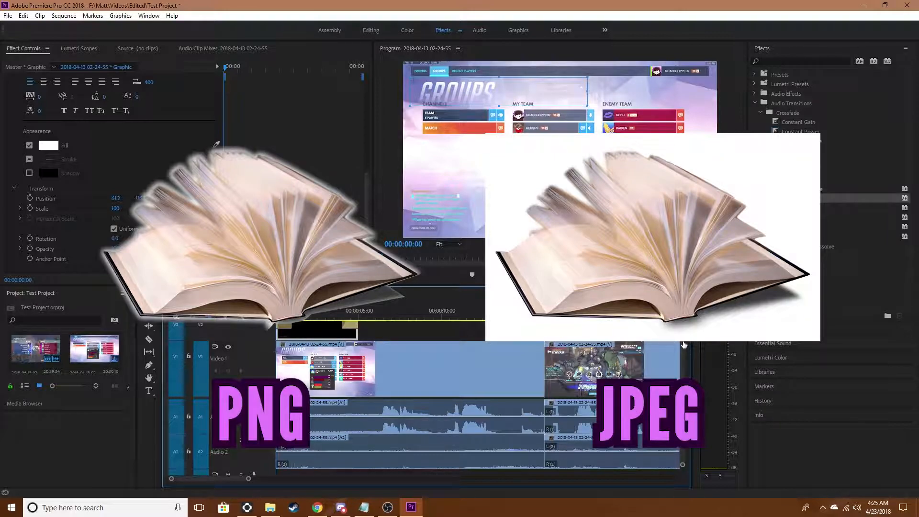
{"action": "left_click_drag", "start_coordinate": [683, 345], "coordinate": [683, 330]}
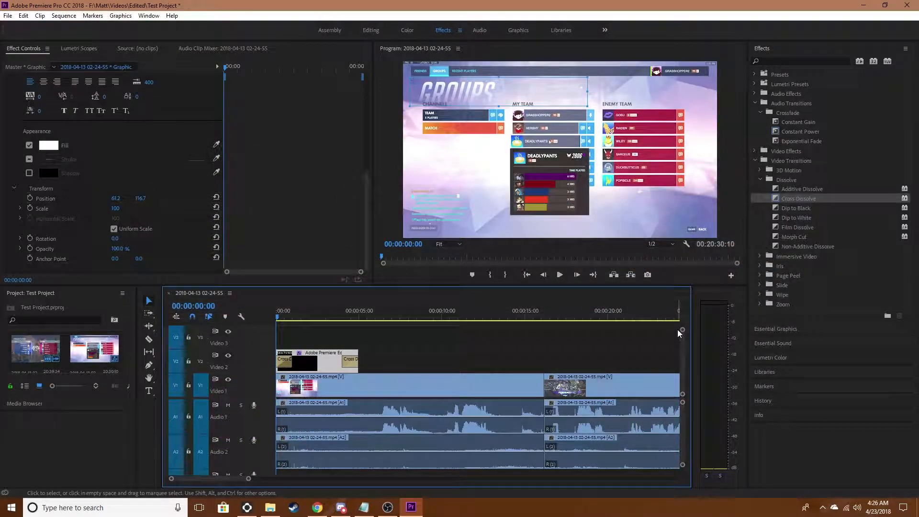
Import the image Doge 1.png from the "PNGs to Use" folder inside Pictures > Photoshop & PNGs.
{"action": "left_click", "coordinate": [7, 15]}
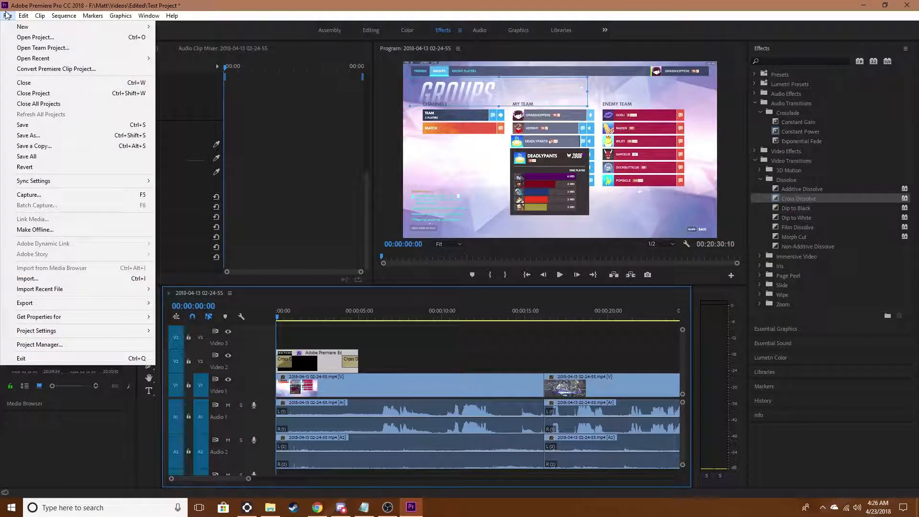
{"action": "left_click", "coordinate": [37, 281]}
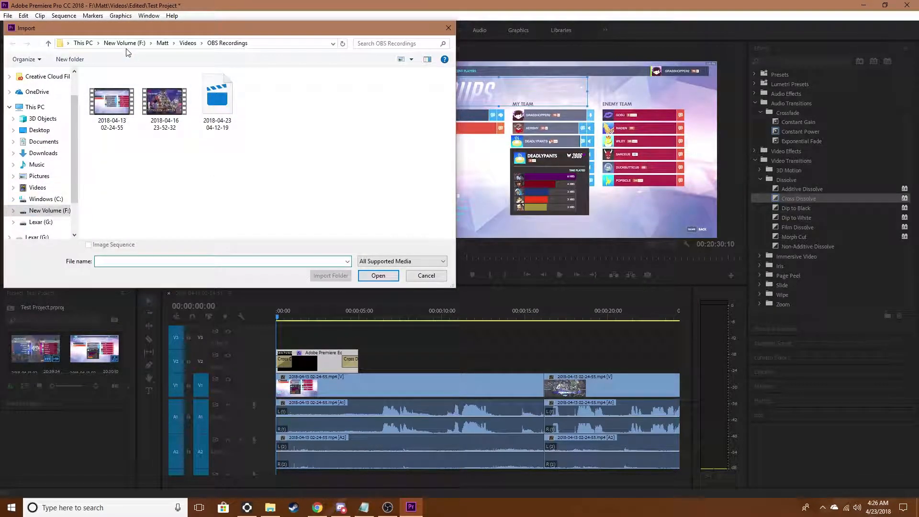
{"action": "left_click", "coordinate": [163, 43]}
{"action": "double_click", "coordinate": [110, 107]}
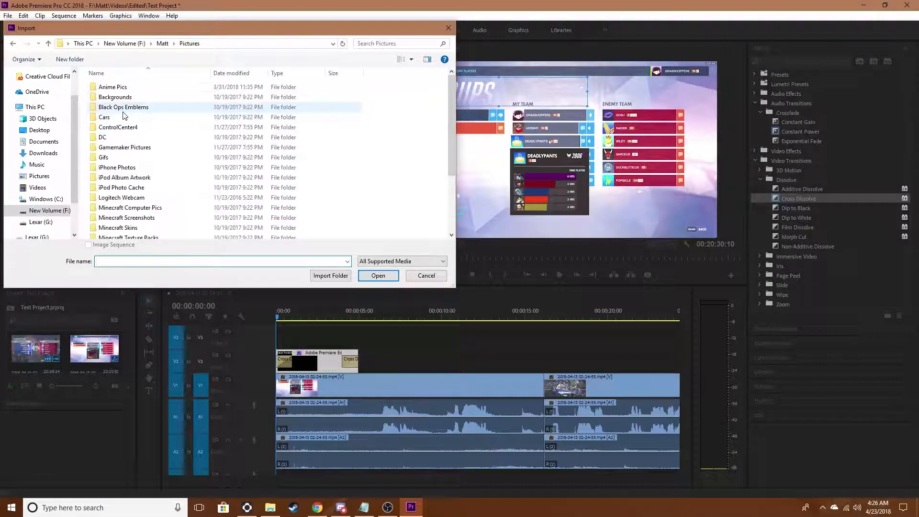
{"action": "scroll", "coordinate": [167, 192], "scroll_direction": "down", "scroll_amount": 5}
{"action": "double_click", "coordinate": [167, 187]}
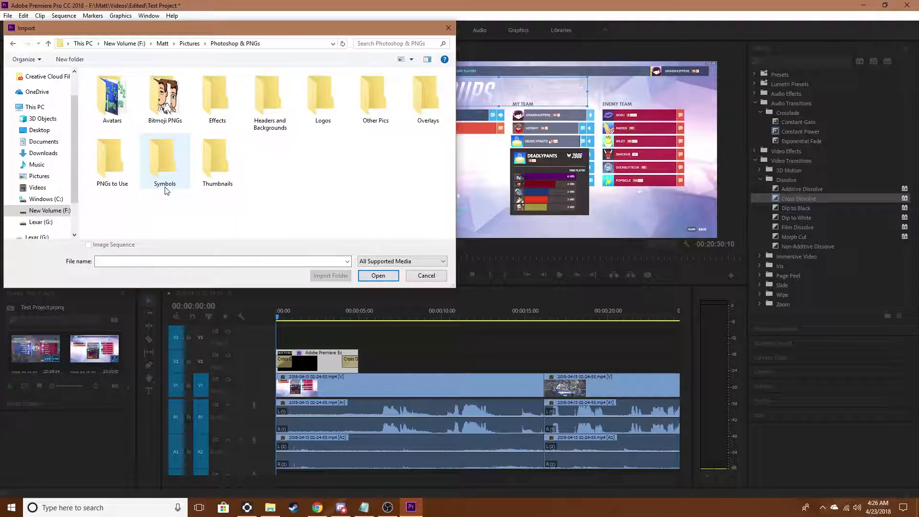
{"action": "double_click", "coordinate": [139, 184]}
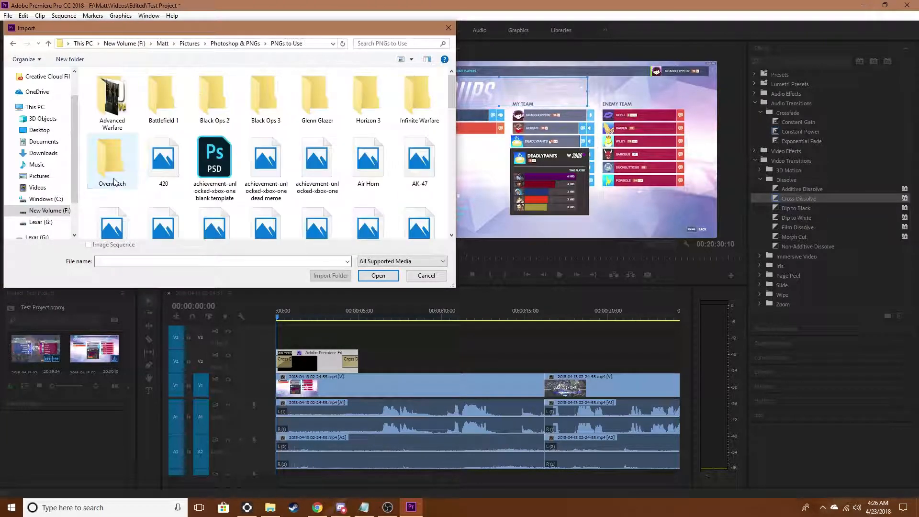
{"action": "scroll", "coordinate": [369, 204], "scroll_direction": "down", "scroll_amount": 3}
{"action": "double_click", "coordinate": [368, 203]}
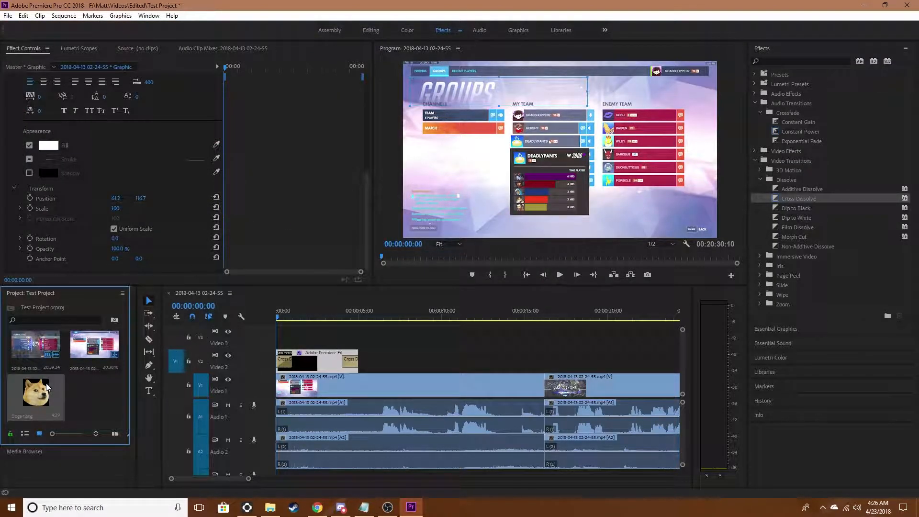
Place Doge 1.png on Video 3 shortly after the title, at about 00:00:05:30, and move the playhead onto it at 00:00:07:06.
{"action": "left_click_drag", "start_coordinate": [46, 392], "coordinate": [369, 338]}
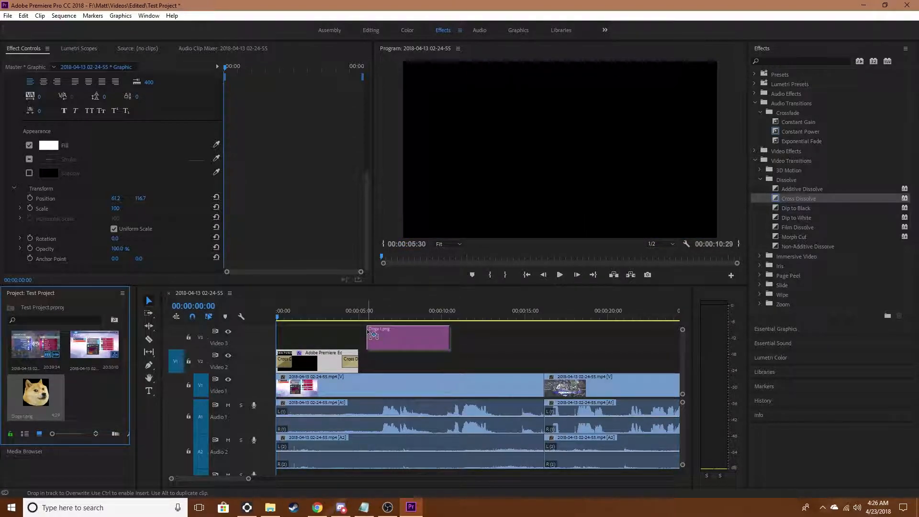
{"action": "left_click", "coordinate": [395, 318]}
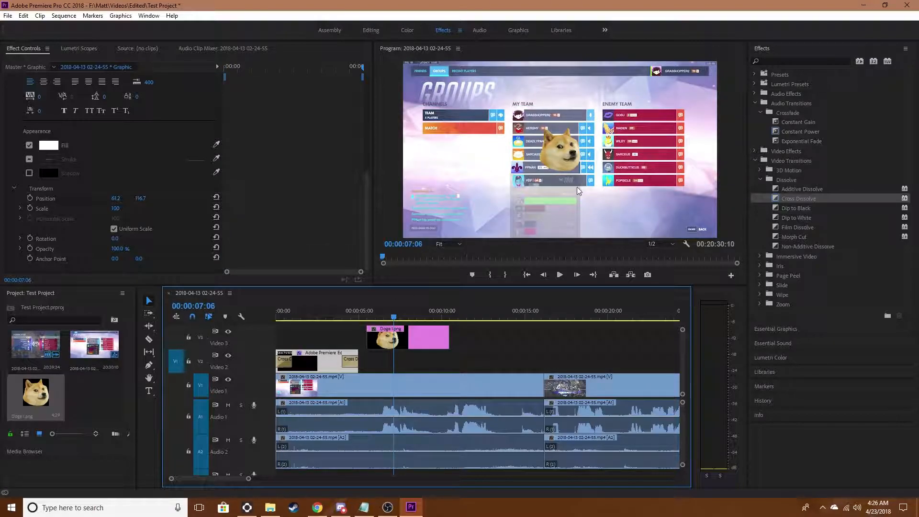
Enlarge the Doge image in the frame to a scale of about 343 using its Motion effect.
{"action": "left_click", "coordinate": [565, 154]}
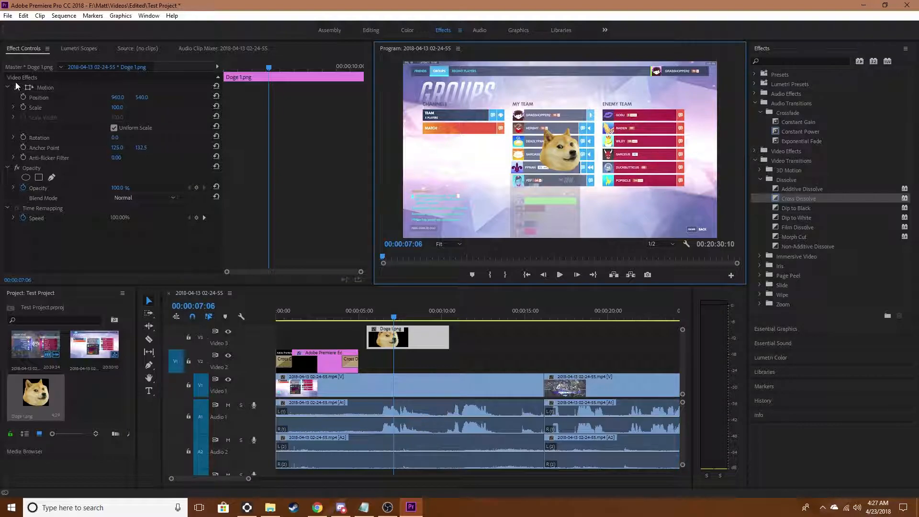
{"action": "left_click", "coordinate": [48, 87]}
{"action": "left_click", "coordinate": [48, 87]}
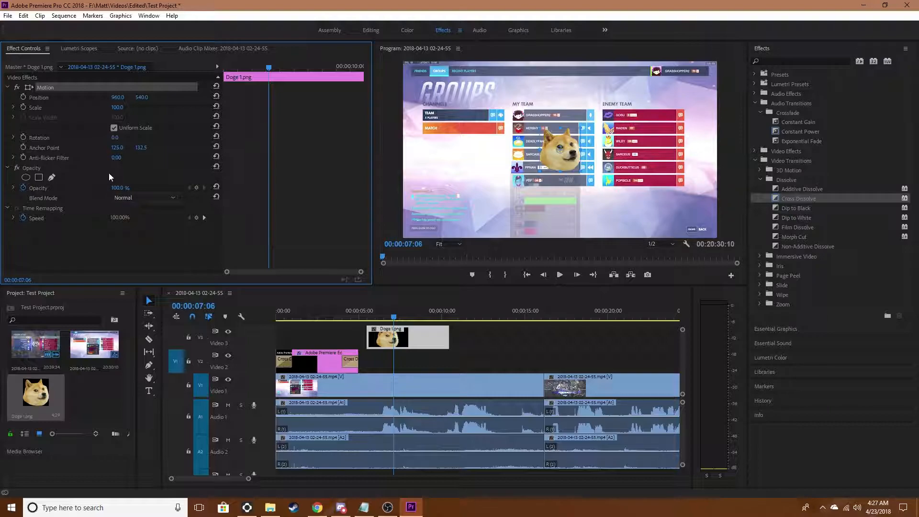
{"action": "left_click_drag", "start_coordinate": [541, 123], "coordinate": [436, 75]}
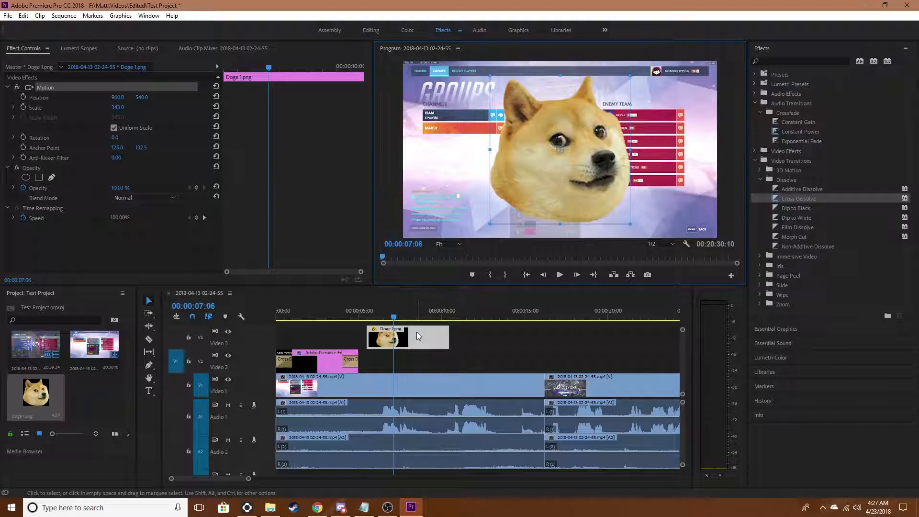
Shift the Doge 1.png clip earlier on Video 3 to overlap the title's closing dissolve, and play back from 00:00:04:39.
{"action": "left_click_drag", "start_coordinate": [414, 344], "coordinate": [343, 338]}
{"action": "left_click", "coordinate": [354, 318]}
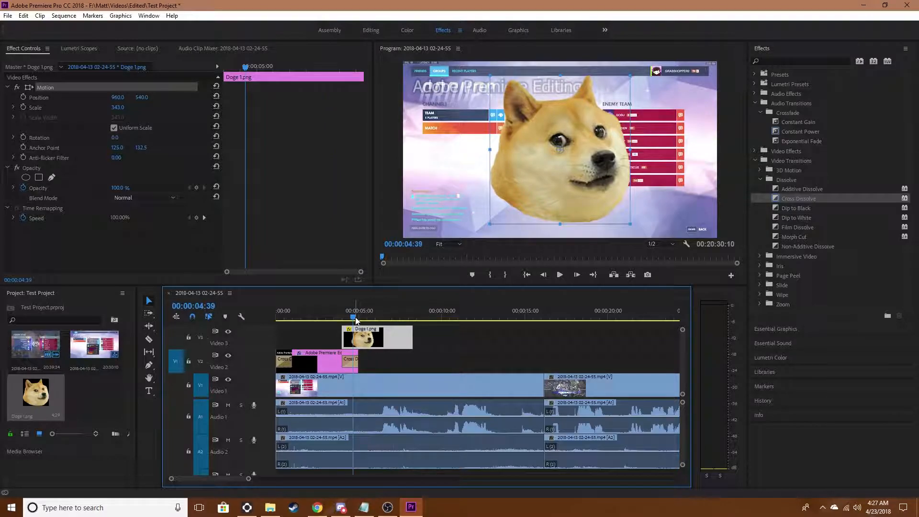
{"action": "key", "text": "space"}
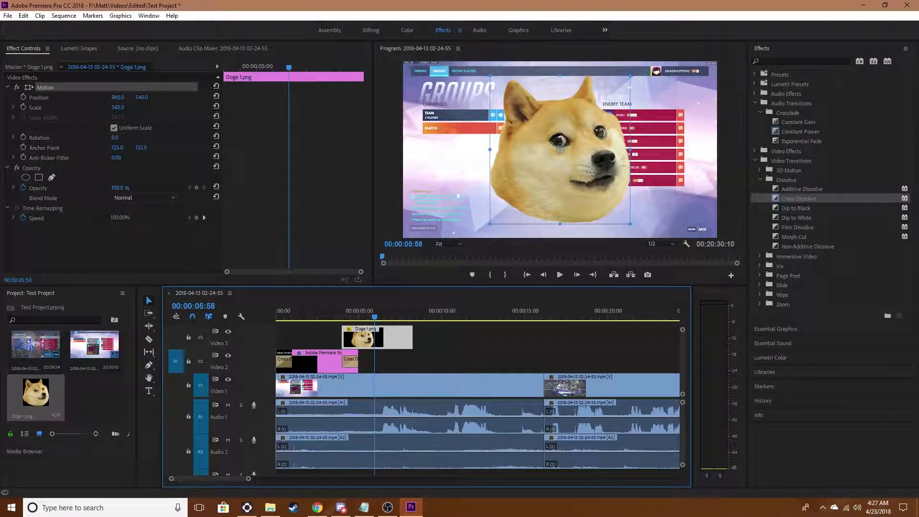
Import the song "Alan Walker - Spectre.mp3" from the Royalty Free Songs folder inside Music.
{"action": "left_click", "coordinate": [7, 15]}
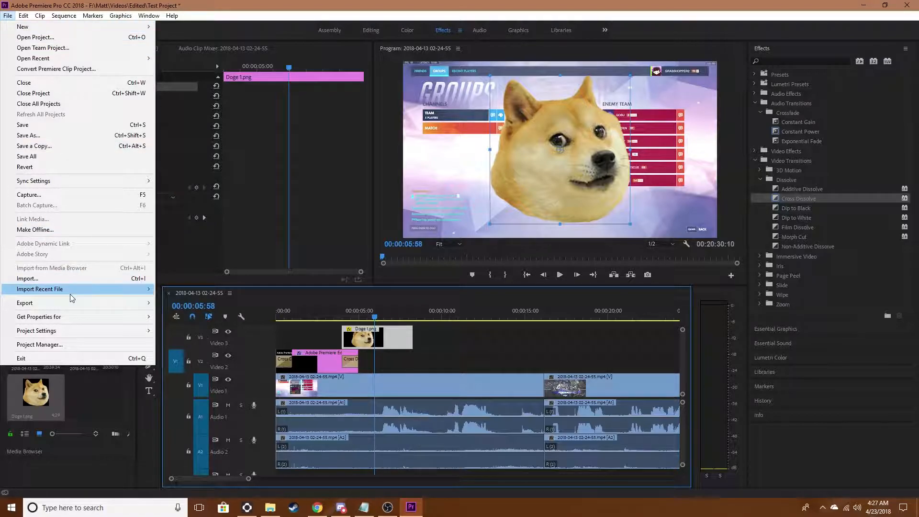
{"action": "left_click", "coordinate": [52, 279]}
{"action": "left_click", "coordinate": [133, 44]}
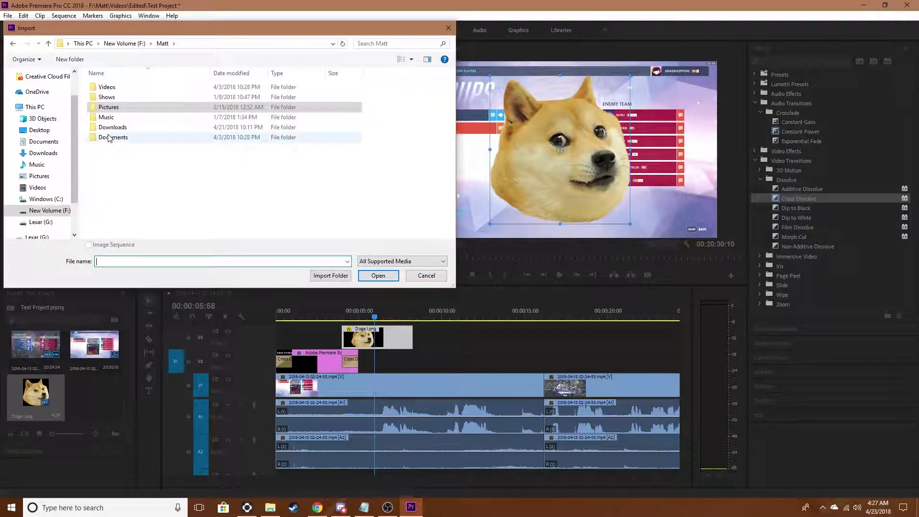
{"action": "left_click", "coordinate": [121, 120]}
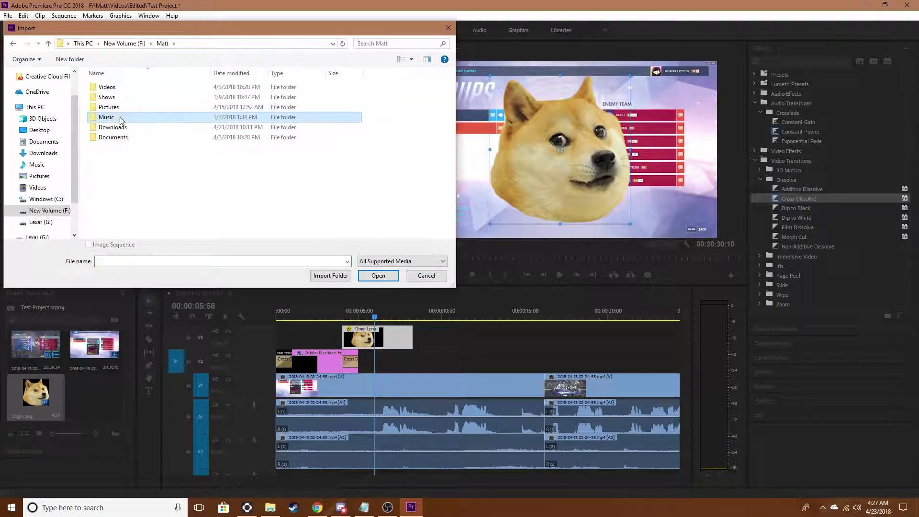
{"action": "double_click", "coordinate": [120, 119]}
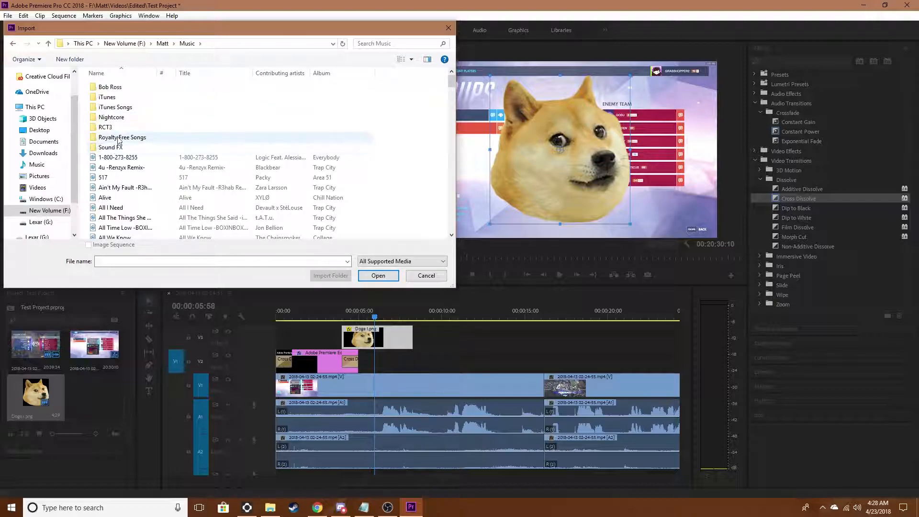
{"action": "double_click", "coordinate": [121, 138]}
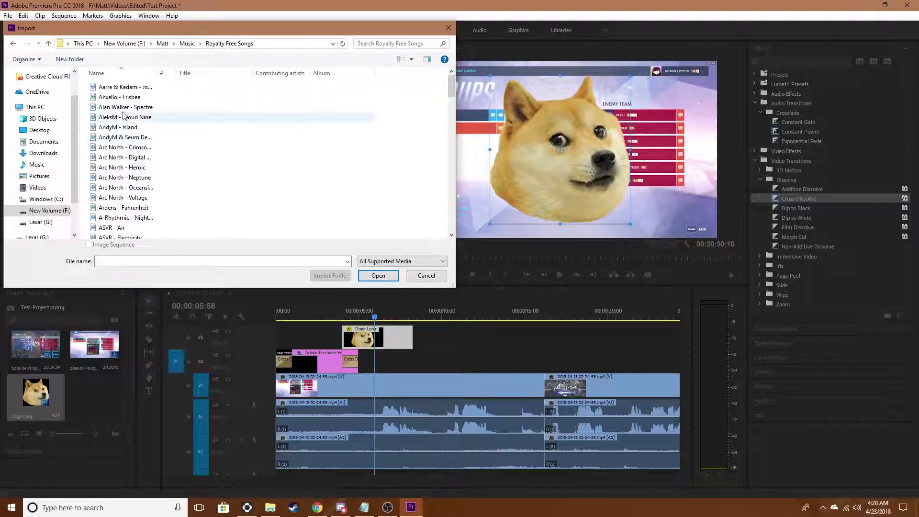
{"action": "double_click", "coordinate": [162, 113]}
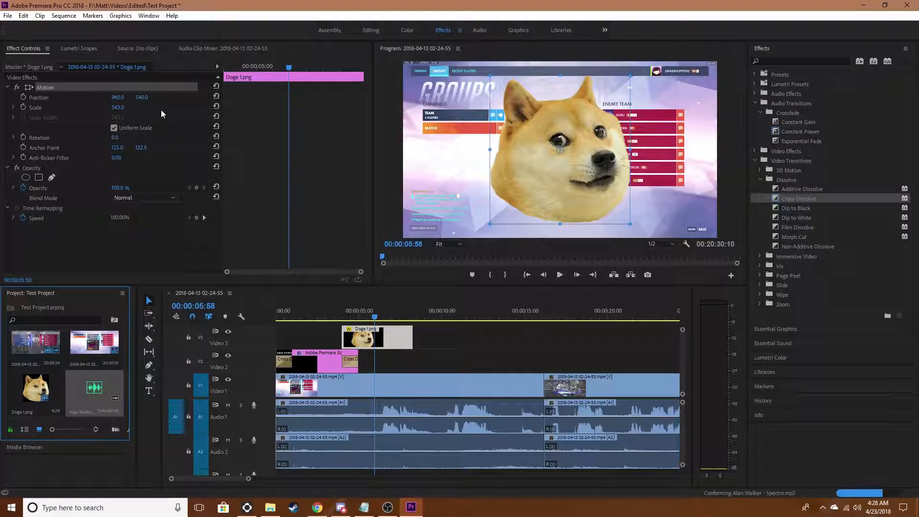
Place the Alan Walker - Spectre.mp3 song on Audio 3, starting at the beginning of the sequence.
{"action": "left_click_drag", "start_coordinate": [94, 392], "coordinate": [375, 476]}
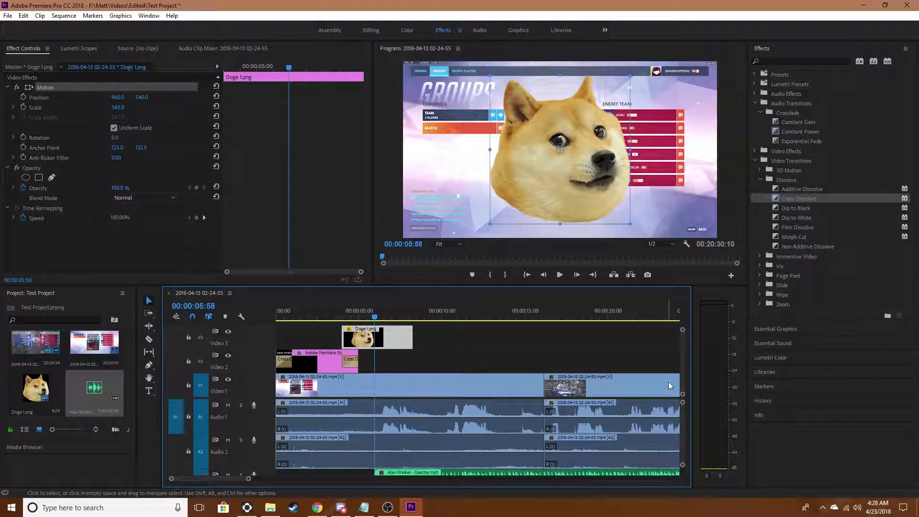
{"action": "left_click_drag", "start_coordinate": [683, 465], "coordinate": [682, 470]}
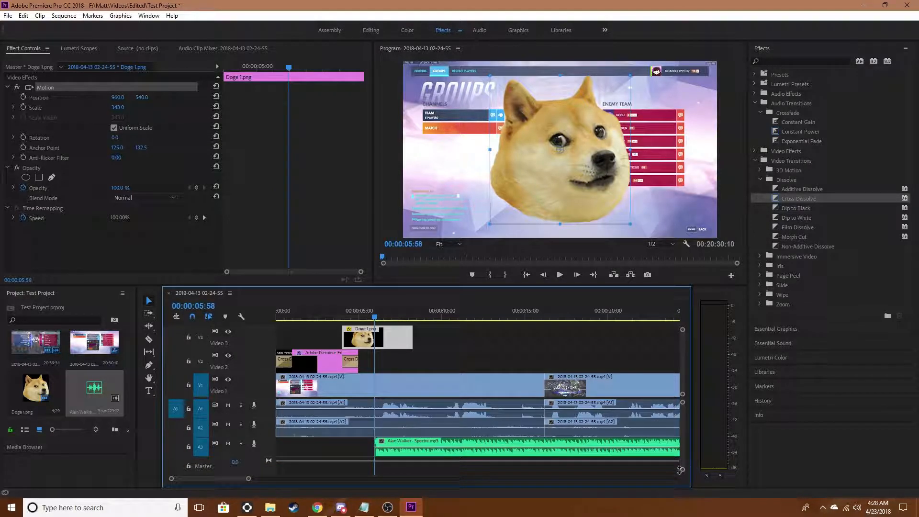
{"action": "left_click_drag", "start_coordinate": [483, 455], "coordinate": [329, 451]}
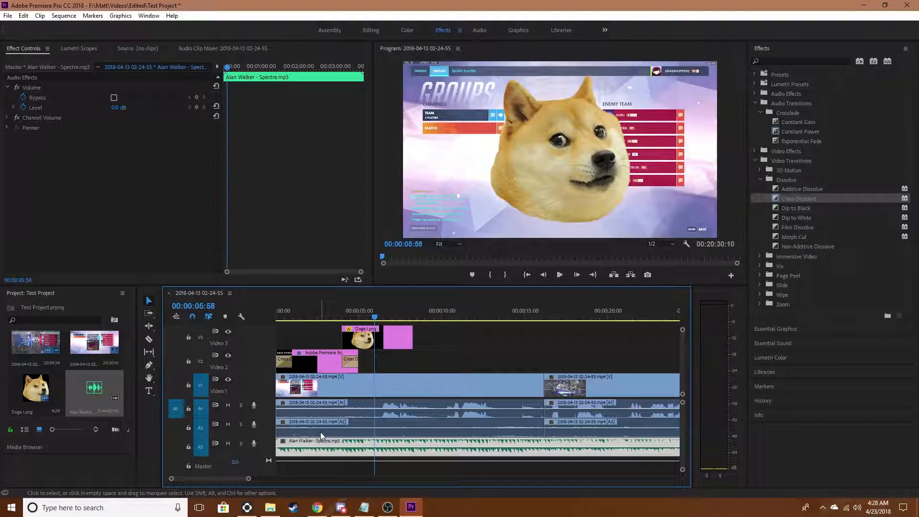
Apply the Constant Power crossfade to the start of the song on Audio 3 and select the new transition.
{"action": "left_click", "coordinate": [806, 132]}
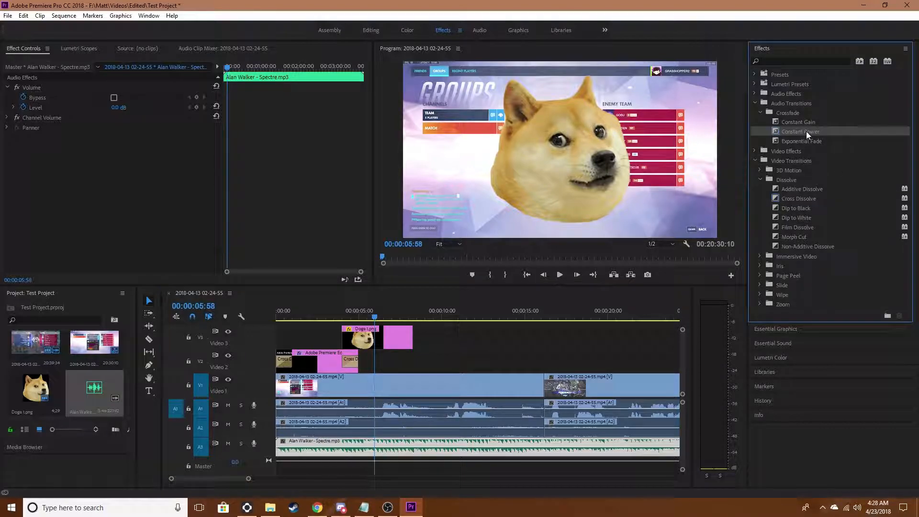
{"action": "left_click_drag", "start_coordinate": [806, 131], "coordinate": [280, 451]}
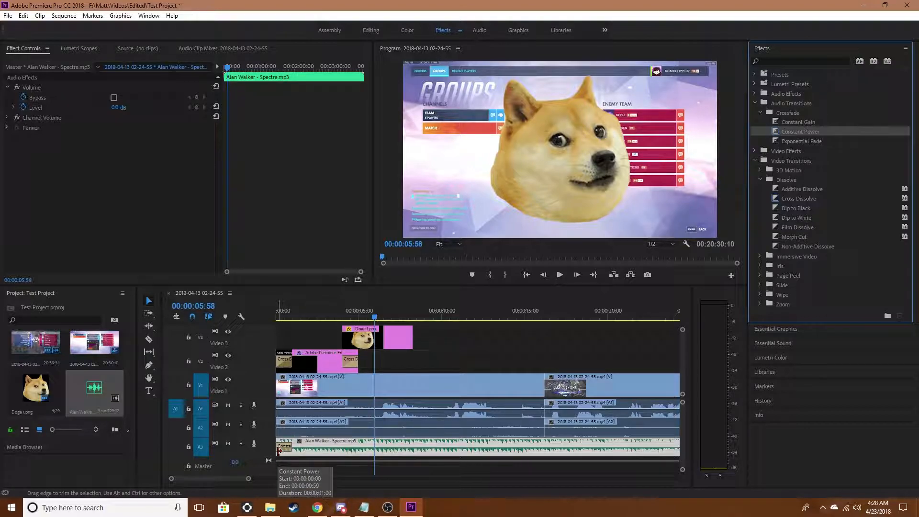
{"action": "left_click", "coordinate": [285, 447]}
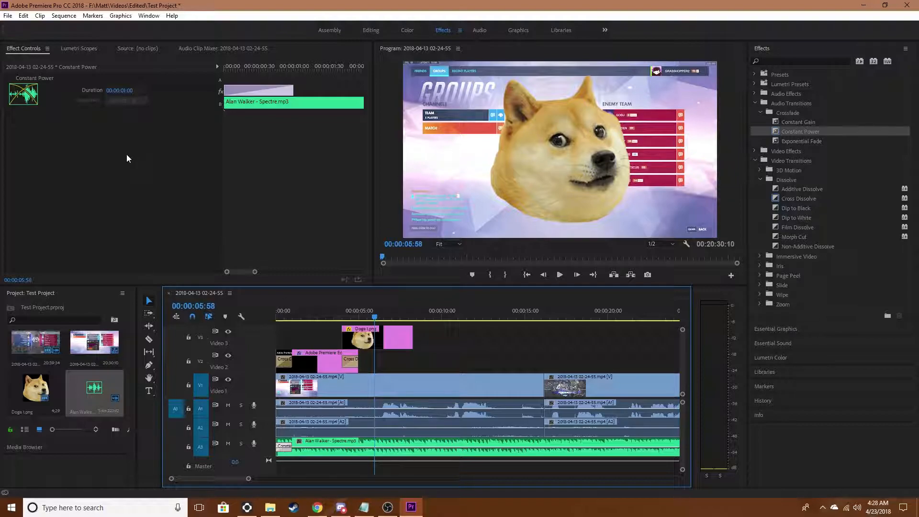
Extend the Constant Power fade at the start of the song to a duration of about 00:00:02:02, and select the song clip.
{"action": "key", "text": "ctrl+s"}
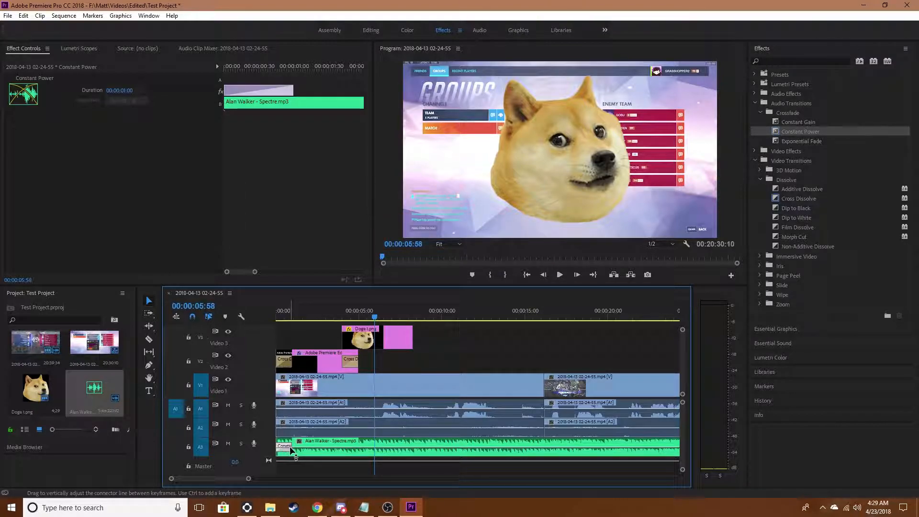
{"action": "left_click", "coordinate": [291, 450]}
{"action": "left_click_drag", "start_coordinate": [290, 448], "coordinate": [307, 450]}
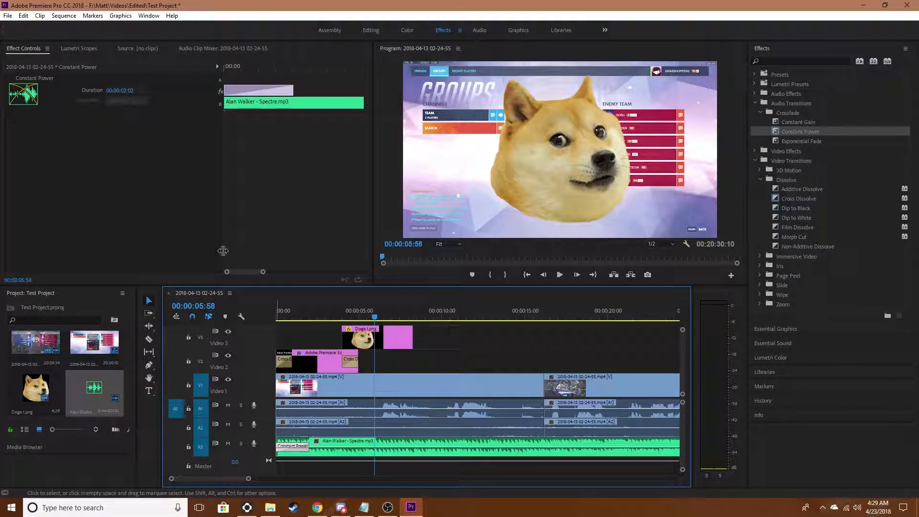
{"action": "left_click", "coordinate": [354, 450]}
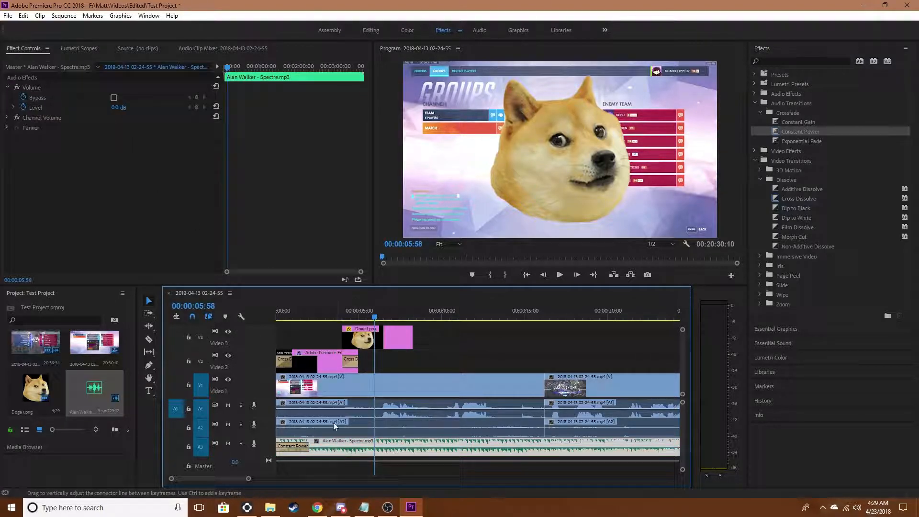
Try volume levels of 6 and -9 dB on the Alan Walker - Spectre.mp3 clip, and settle its level at about -5.4 dB.
{"action": "left_click", "coordinate": [123, 106]}
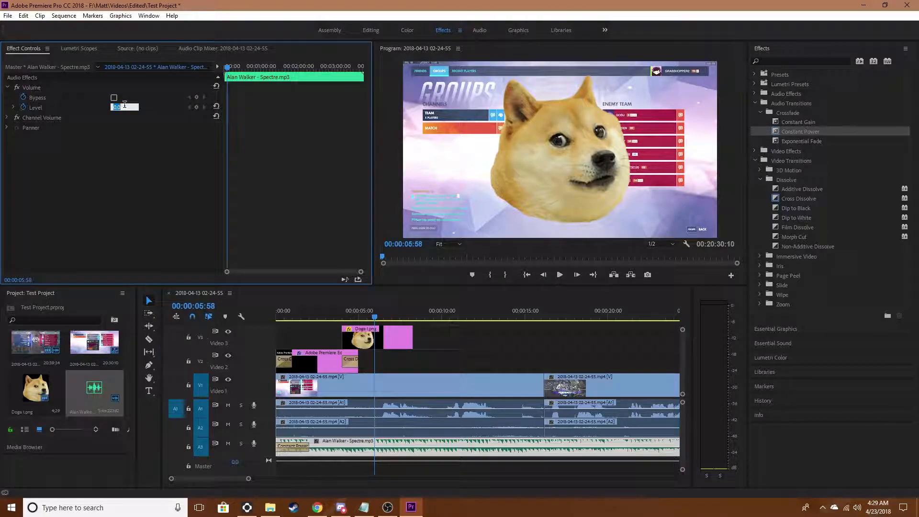
{"action": "type", "text": "6"}
{"action": "key", "text": "Return"}
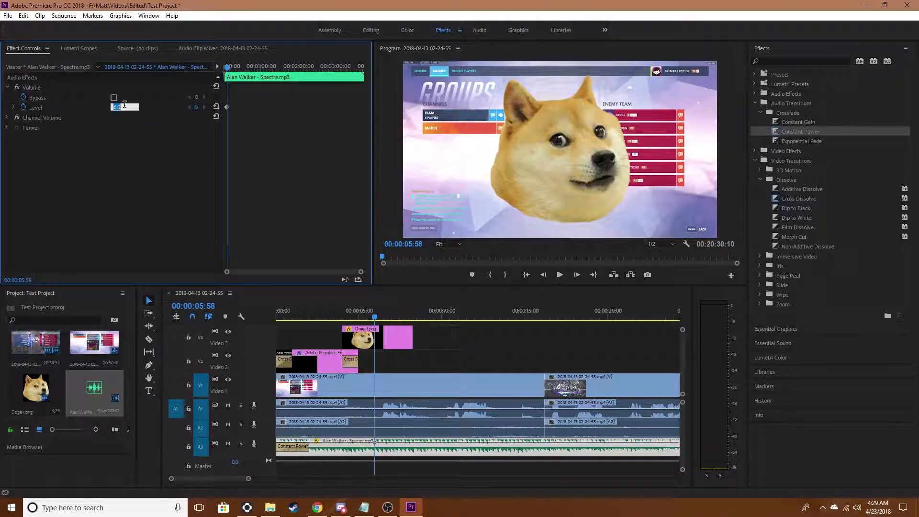
{"action": "type", "text": "-9"}
{"action": "key", "text": "Return"}
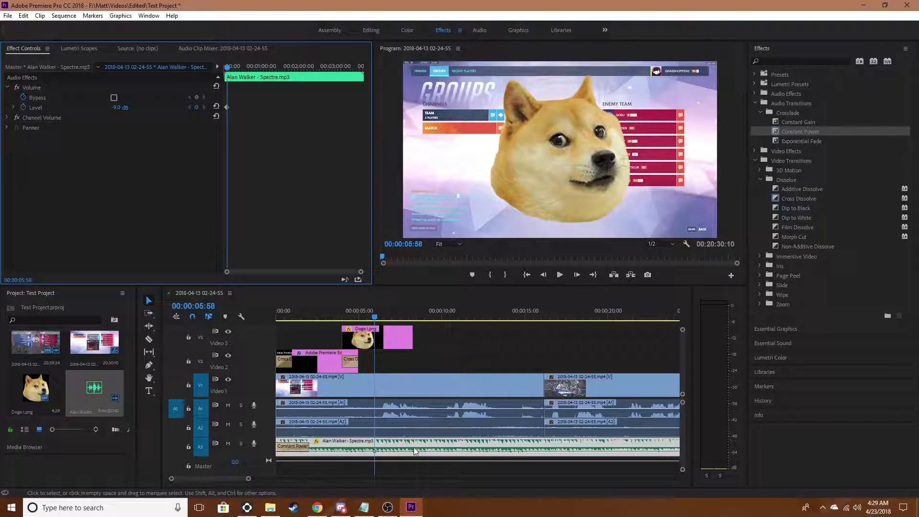
{"action": "left_click_drag", "start_coordinate": [415, 453], "coordinate": [417, 450]}
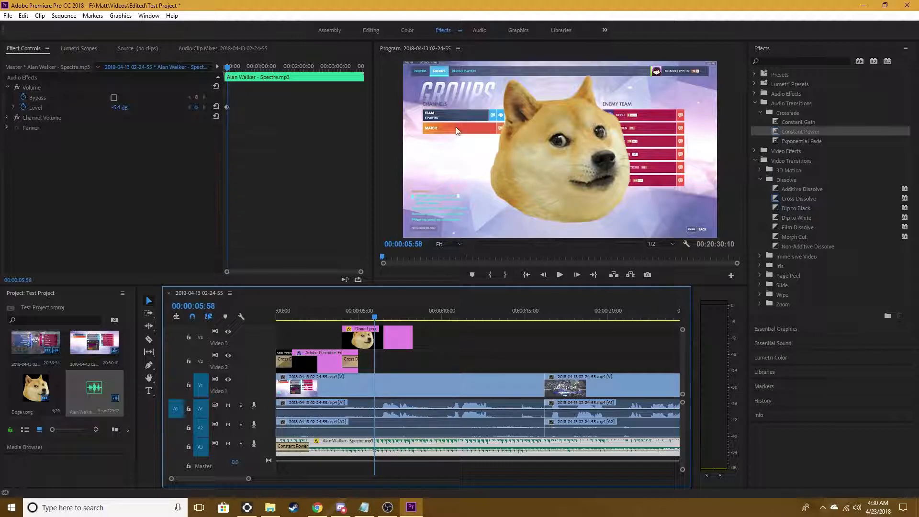
Place the playhead at about 00:00:04:04 and open the media export settings with the preset set to Custom.
{"action": "left_click", "coordinate": [343, 314]}
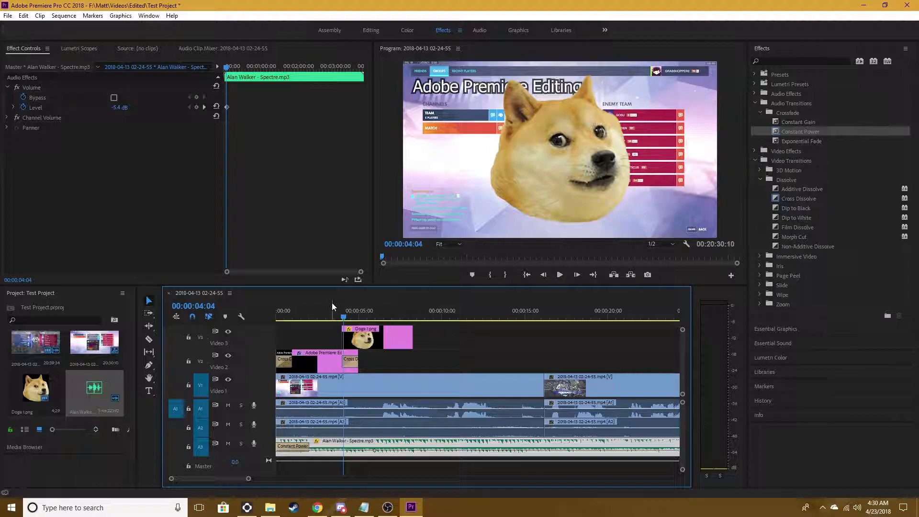
{"action": "left_click", "coordinate": [7, 16]}
{"action": "mouse_move", "coordinate": [49, 303]}
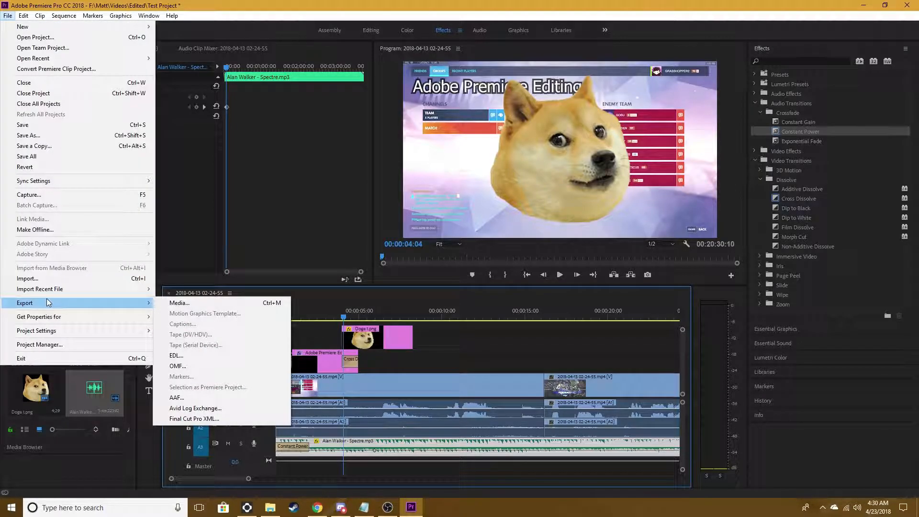
{"action": "left_click", "coordinate": [174, 303]}
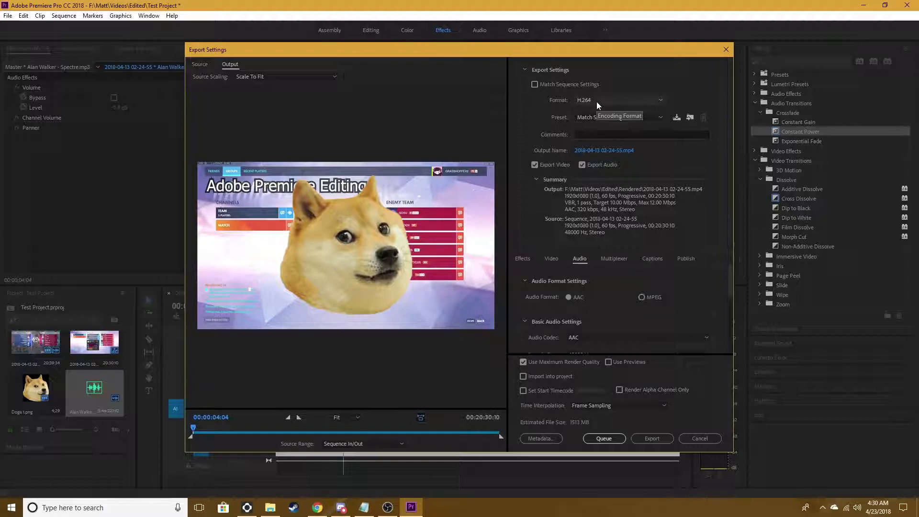
{"action": "left_click", "coordinate": [582, 118]}
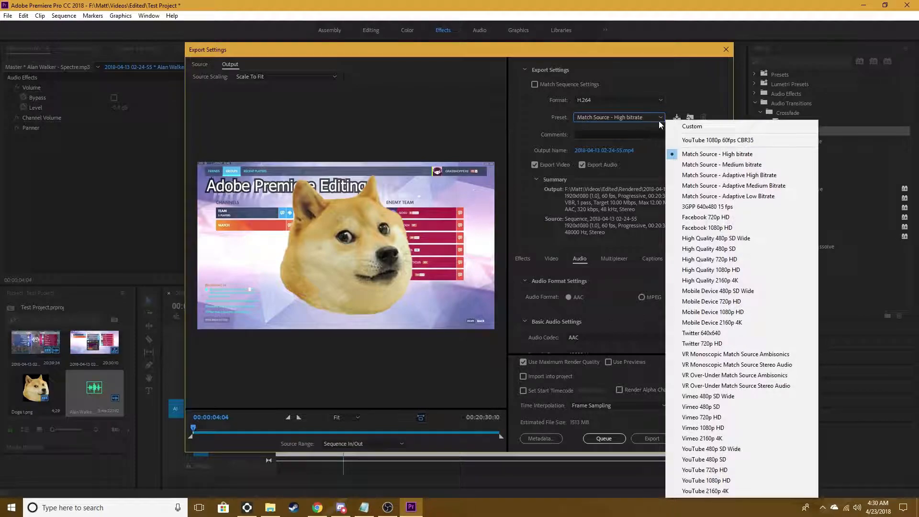
{"action": "left_click", "coordinate": [690, 123]}
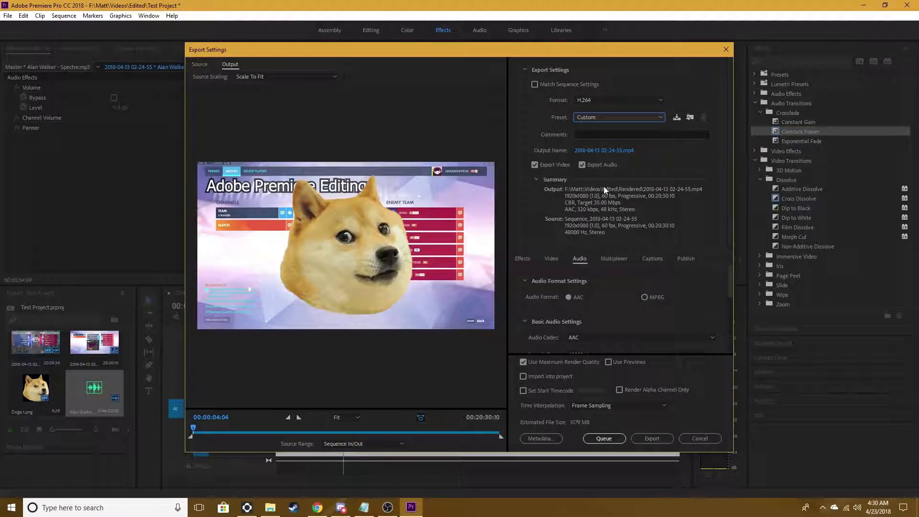
Check where the output file is saved without changing it, and look through the Effects, Multiplexer, Captions and Publish export settings.
{"action": "left_click", "coordinate": [582, 152]}
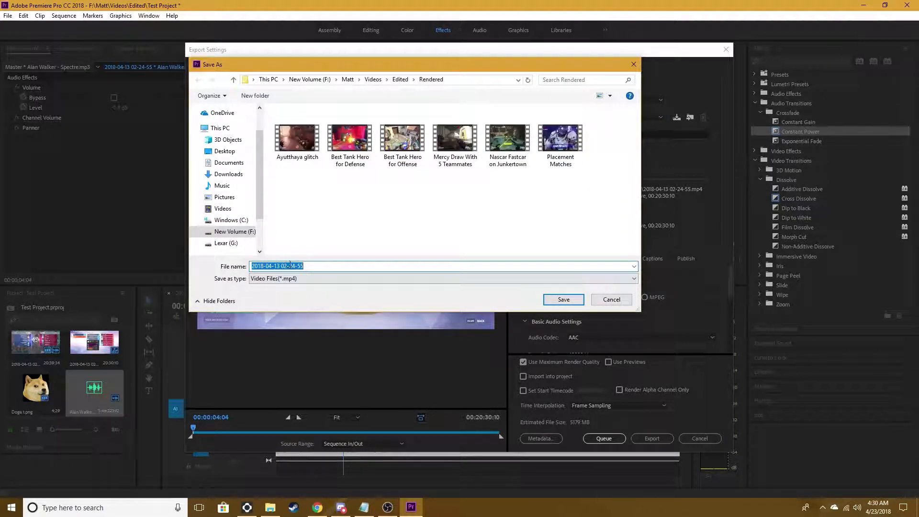
{"action": "left_click", "coordinate": [596, 299]}
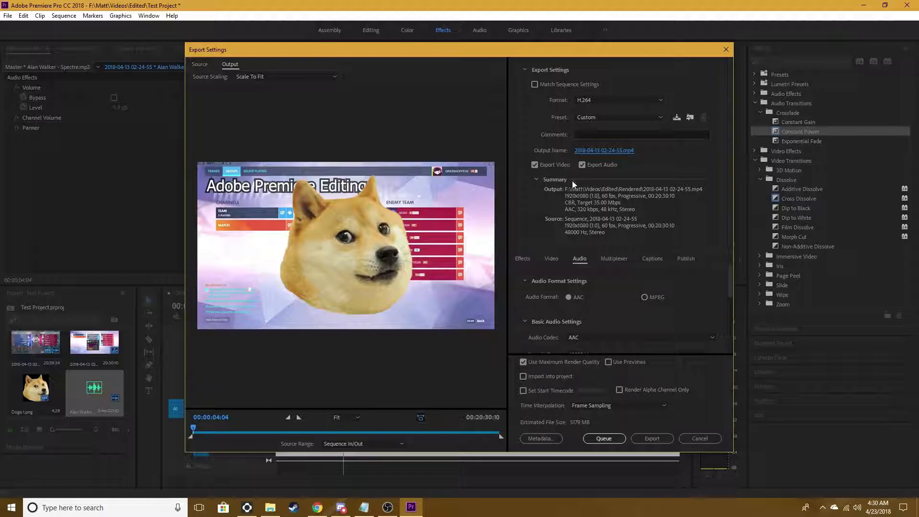
{"action": "left_click", "coordinate": [523, 260]}
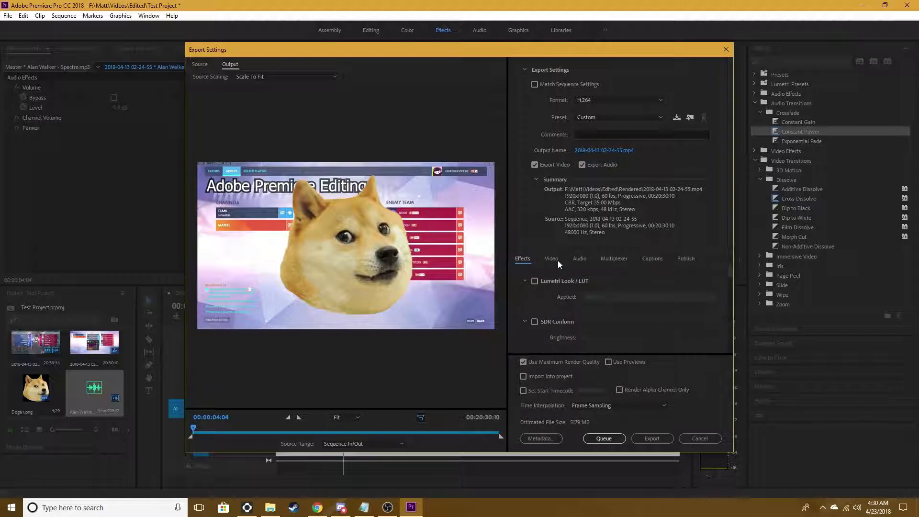
{"action": "left_click", "coordinate": [605, 259]}
{"action": "left_click", "coordinate": [648, 259]}
{"action": "left_click", "coordinate": [687, 261]}
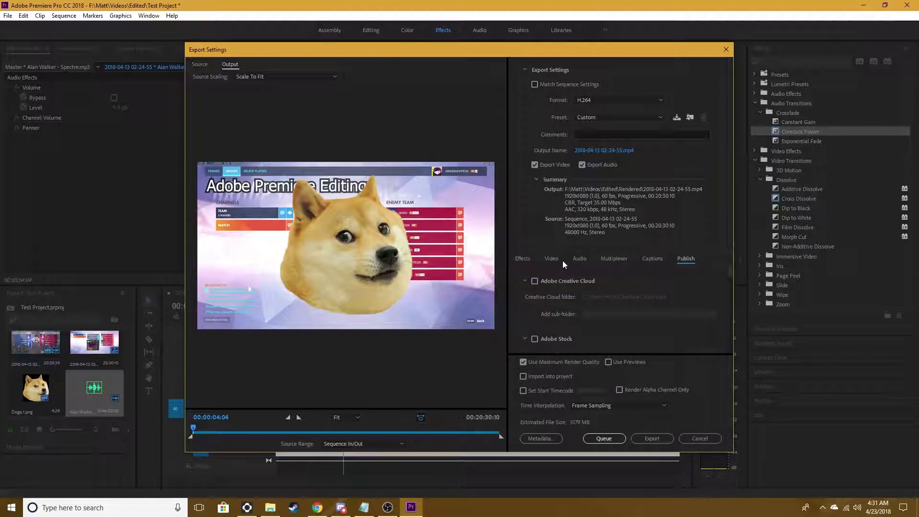
Examine the Video export settings, from frame size, frame rate and aspect through profile, level and render depth to bitrate encoding.
{"action": "left_click", "coordinate": [543, 262]}
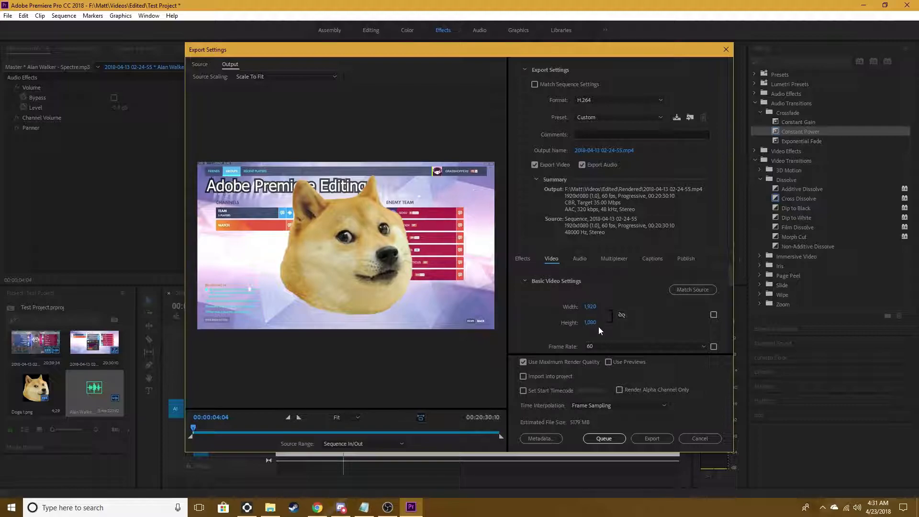
{"action": "scroll", "coordinate": [597, 326], "scroll_direction": "down", "scroll_amount": 1}
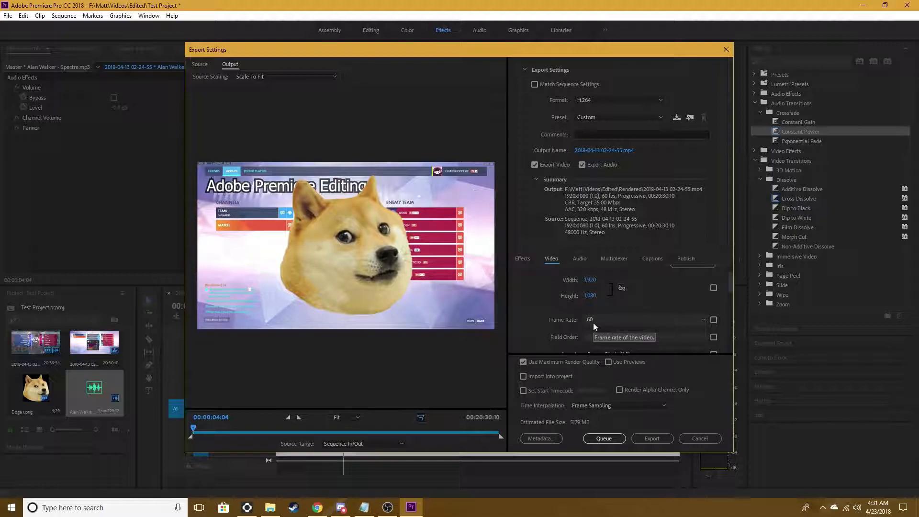
{"action": "scroll", "coordinate": [578, 332], "scroll_direction": "down", "scroll_amount": 3}
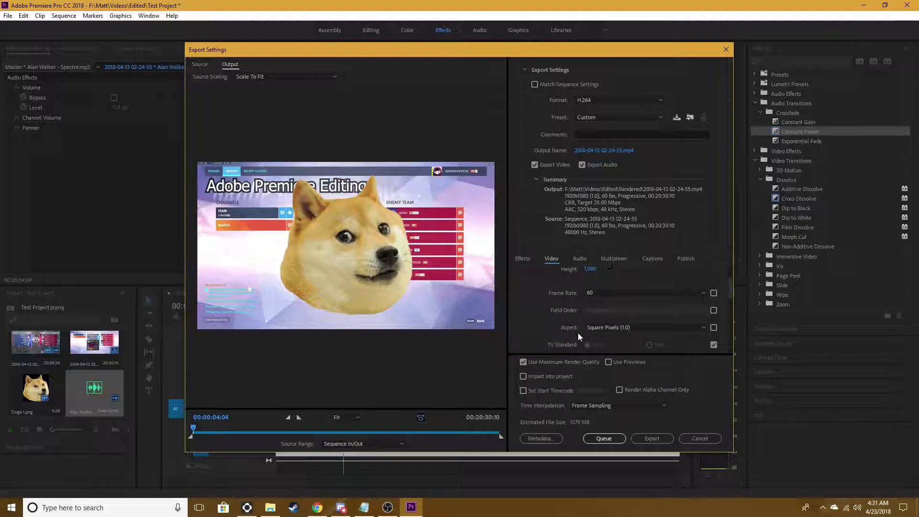
{"action": "scroll", "coordinate": [598, 300], "scroll_direction": "up", "scroll_amount": 1}
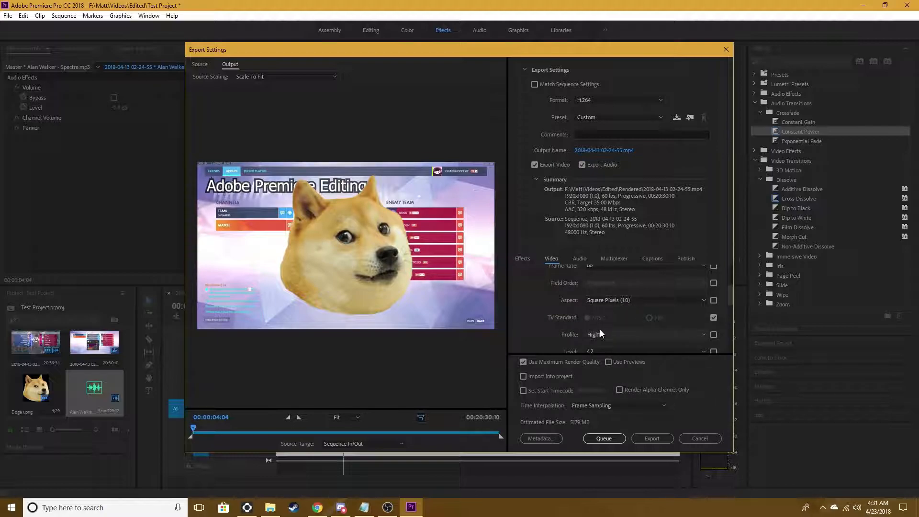
{"action": "scroll", "coordinate": [600, 331], "scroll_direction": "down", "scroll_amount": 2}
{"action": "scroll", "coordinate": [602, 309], "scroll_direction": "up", "scroll_amount": 1}
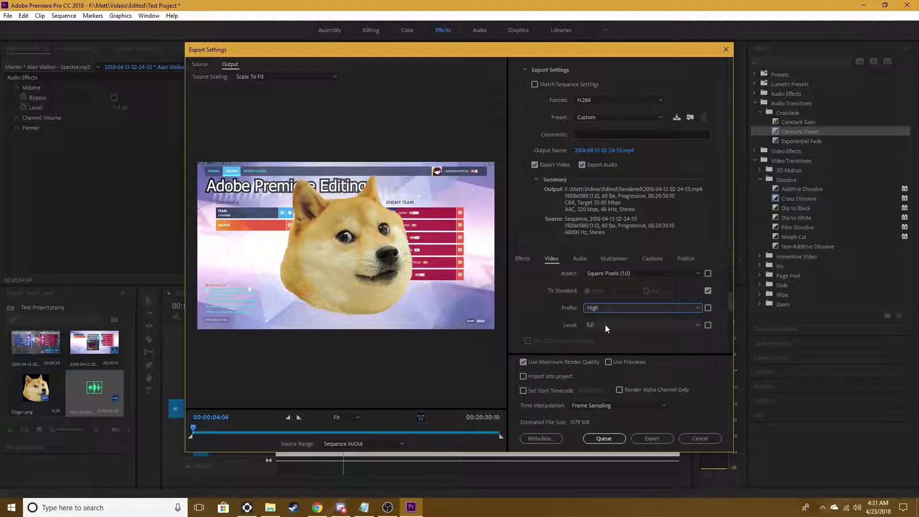
{"action": "scroll", "coordinate": [605, 325], "scroll_direction": "down", "scroll_amount": 2}
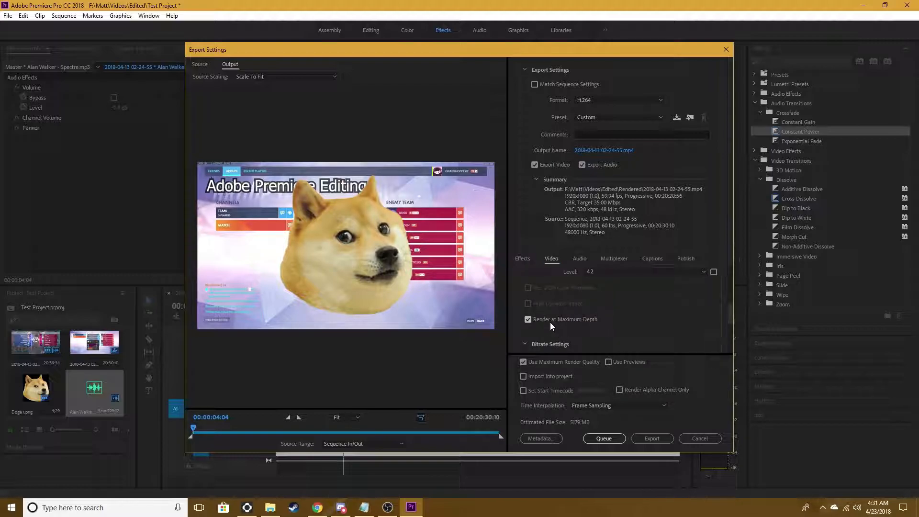
{"action": "scroll", "coordinate": [605, 305], "scroll_direction": "down", "scroll_amount": 3}
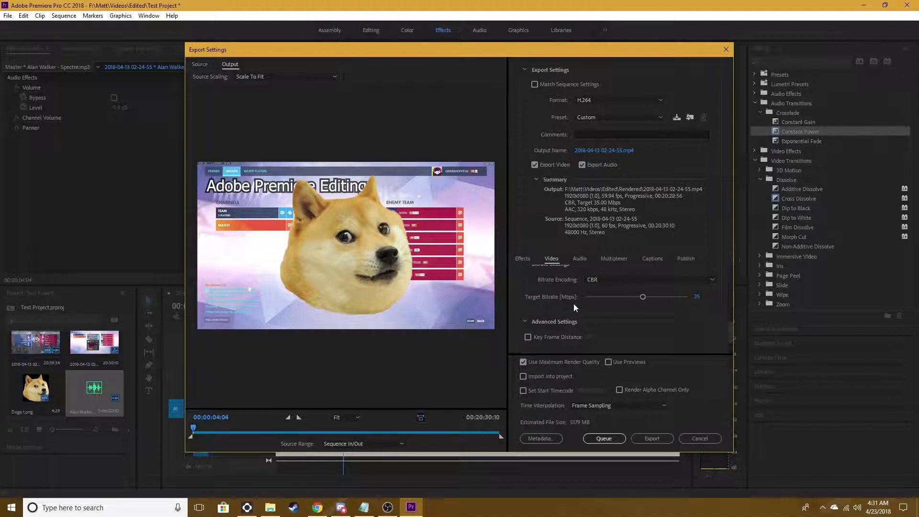
Adjust the video export's target bitrate and set it to 35 Mbps.
{"action": "left_click_drag", "start_coordinate": [702, 297], "coordinate": [637, 300]}
{"action": "left_click", "coordinate": [699, 296]}
{"action": "type", "text": "35"}
{"action": "key", "text": "Return"}
Examine the Audio export settings, including the codec, sample rate, channels, audio quality, bitrate and precedence.
{"action": "left_click", "coordinate": [580, 258]}
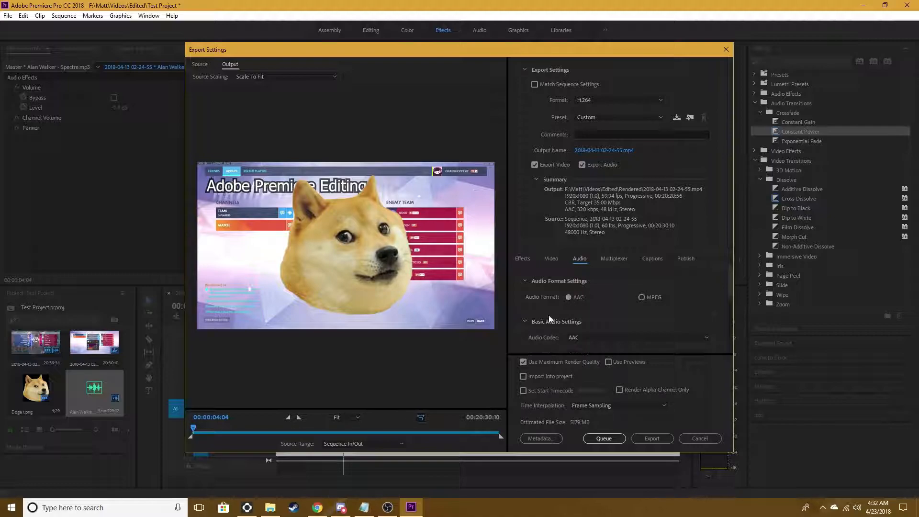
{"action": "scroll", "coordinate": [588, 305], "scroll_direction": "down", "scroll_amount": 1}
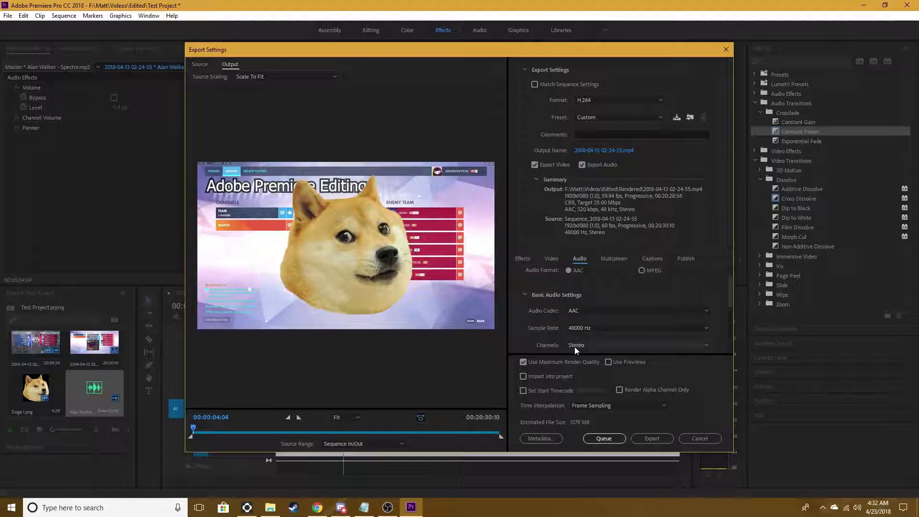
{"action": "scroll", "coordinate": [565, 337], "scroll_direction": "down", "scroll_amount": 2}
{"action": "scroll", "coordinate": [573, 326], "scroll_direction": "down", "scroll_amount": 1}
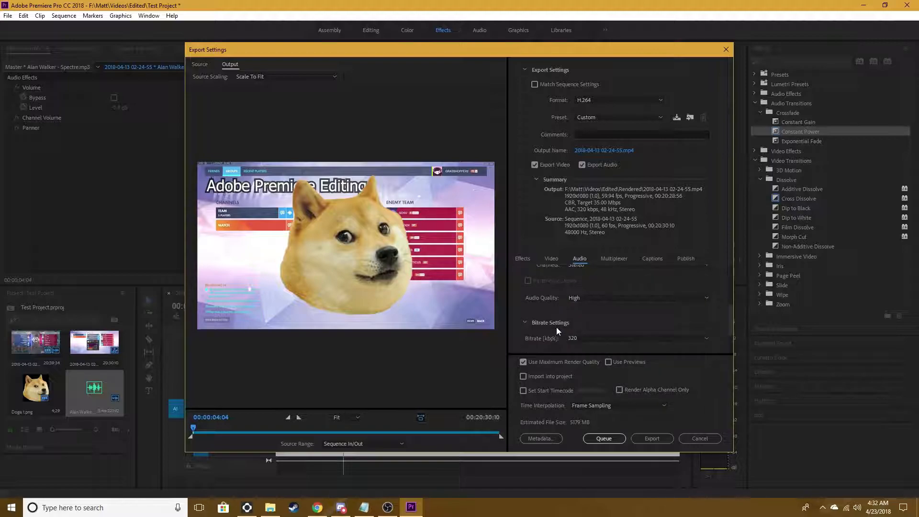
{"action": "scroll", "coordinate": [545, 309], "scroll_direction": "down", "scroll_amount": 2}
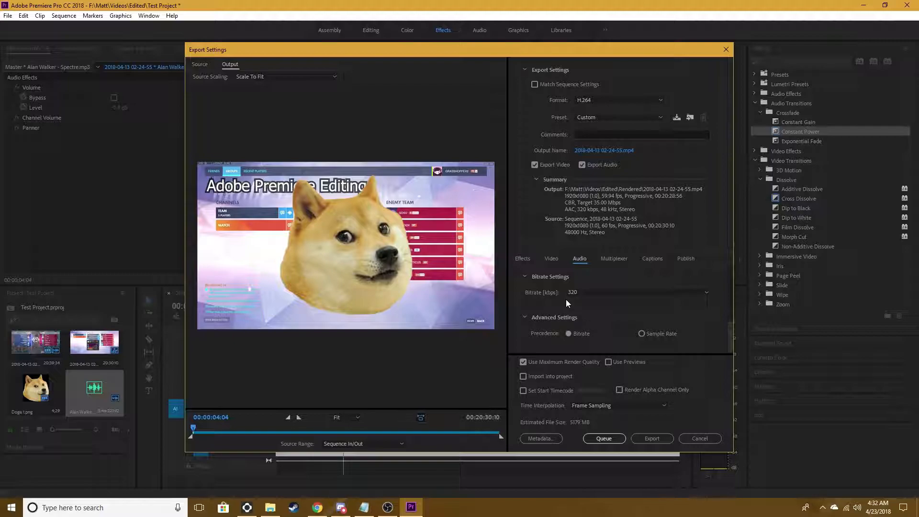